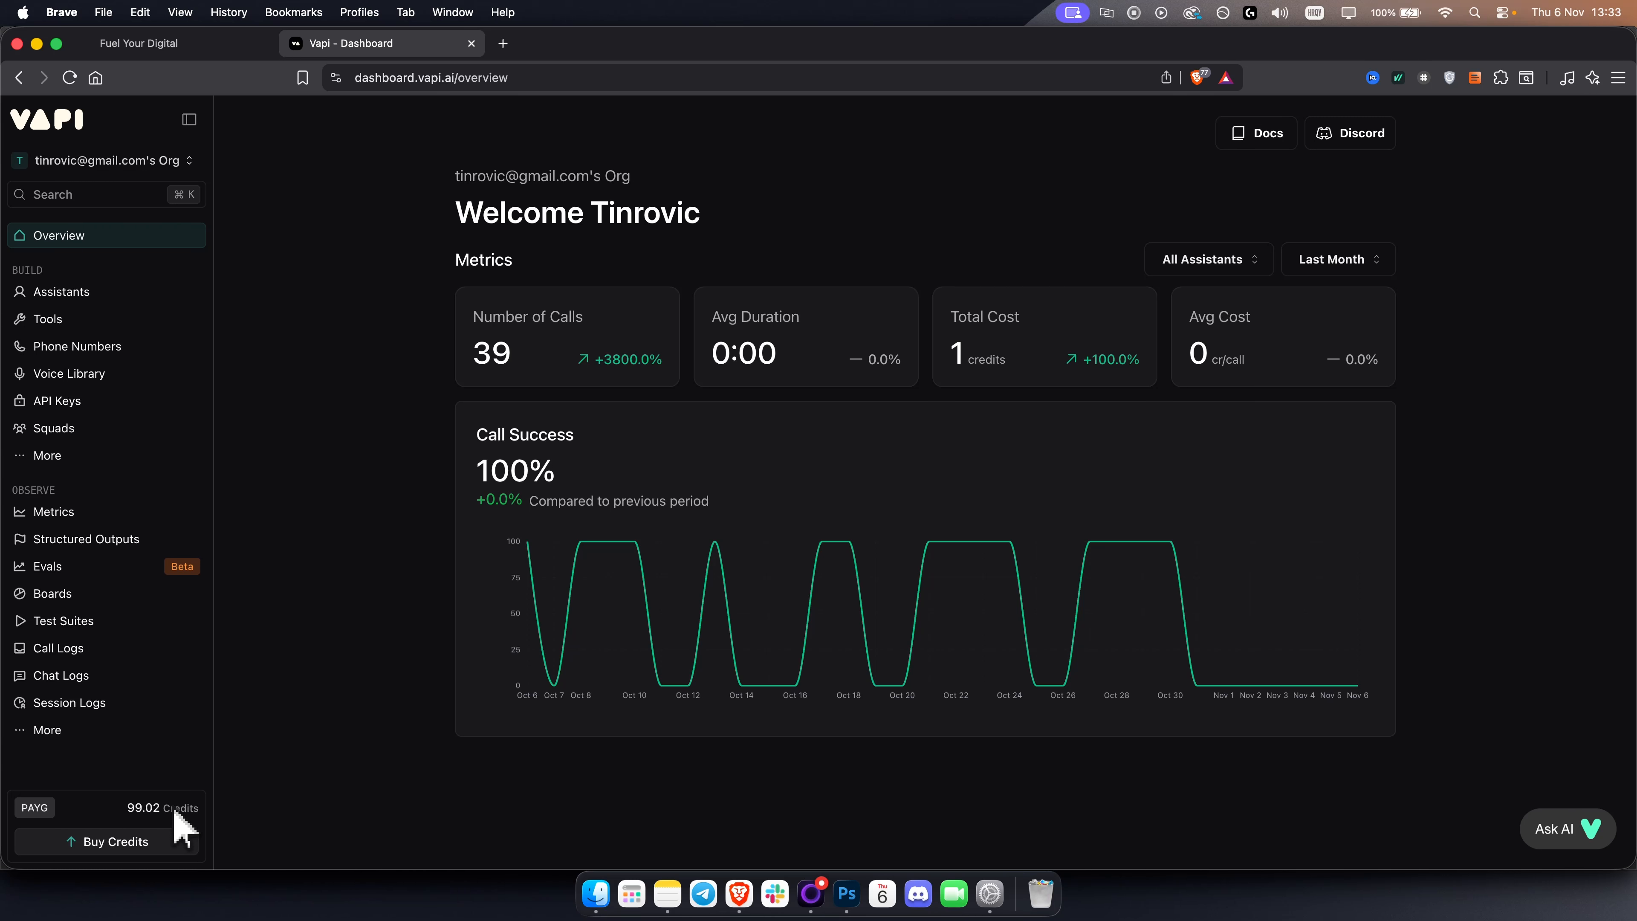
Open the API Keys page of the Vapi dashboard.
click(187, 43)
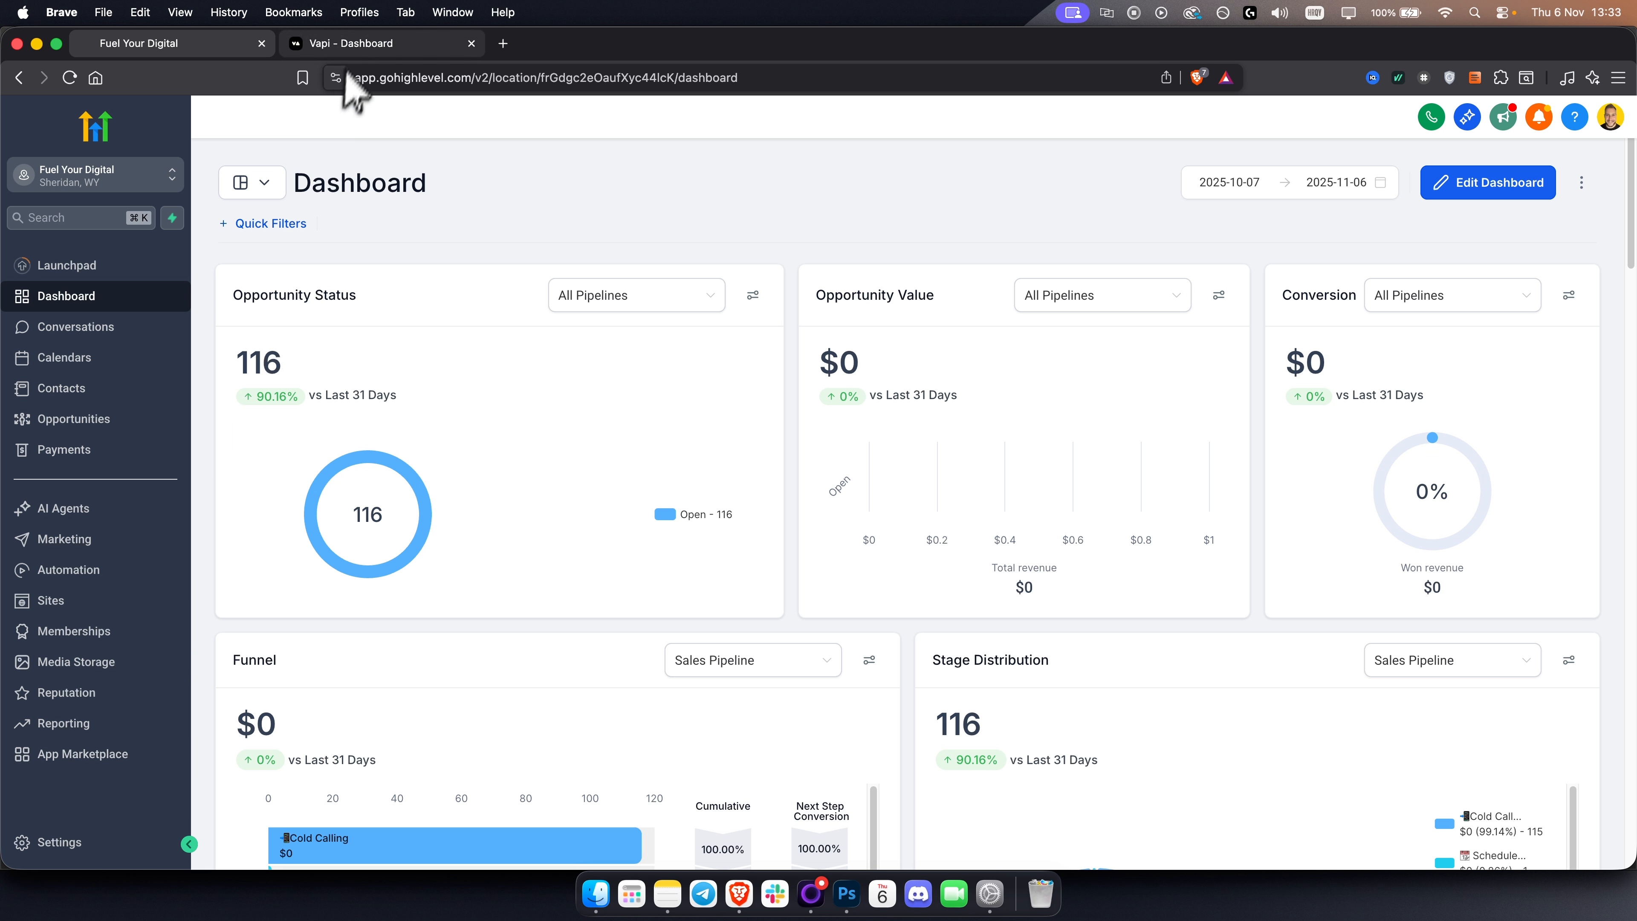
click(361, 43)
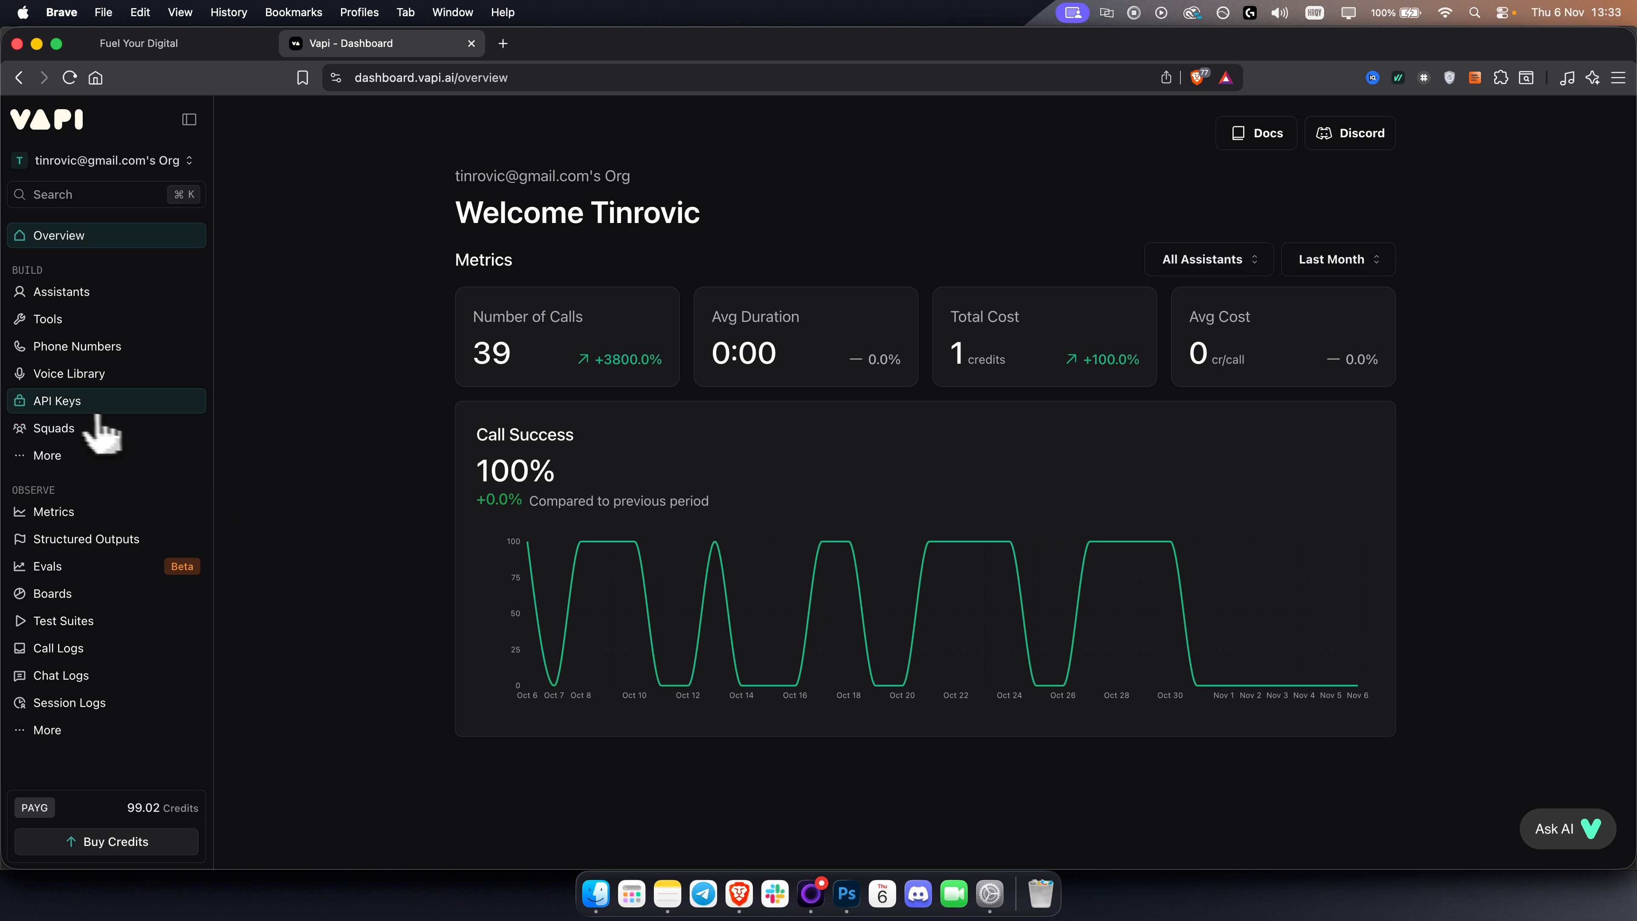
click(62, 405)
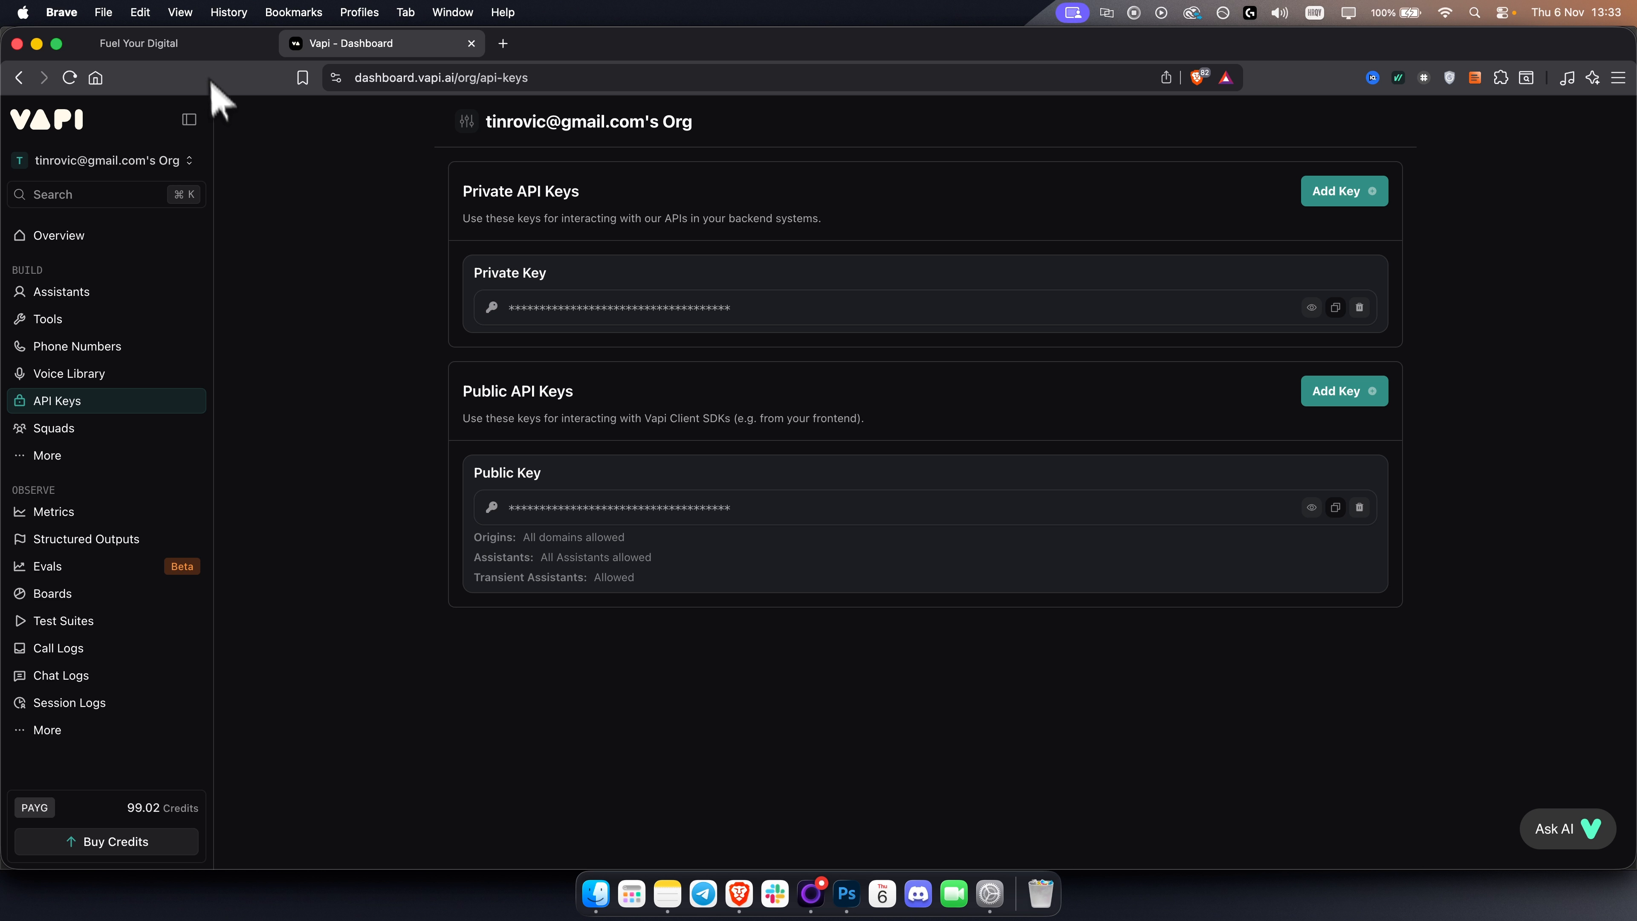
Add a Custom Webhook action below the Contact Created and Contact Tag triggers in the workflow.
click(193, 44)
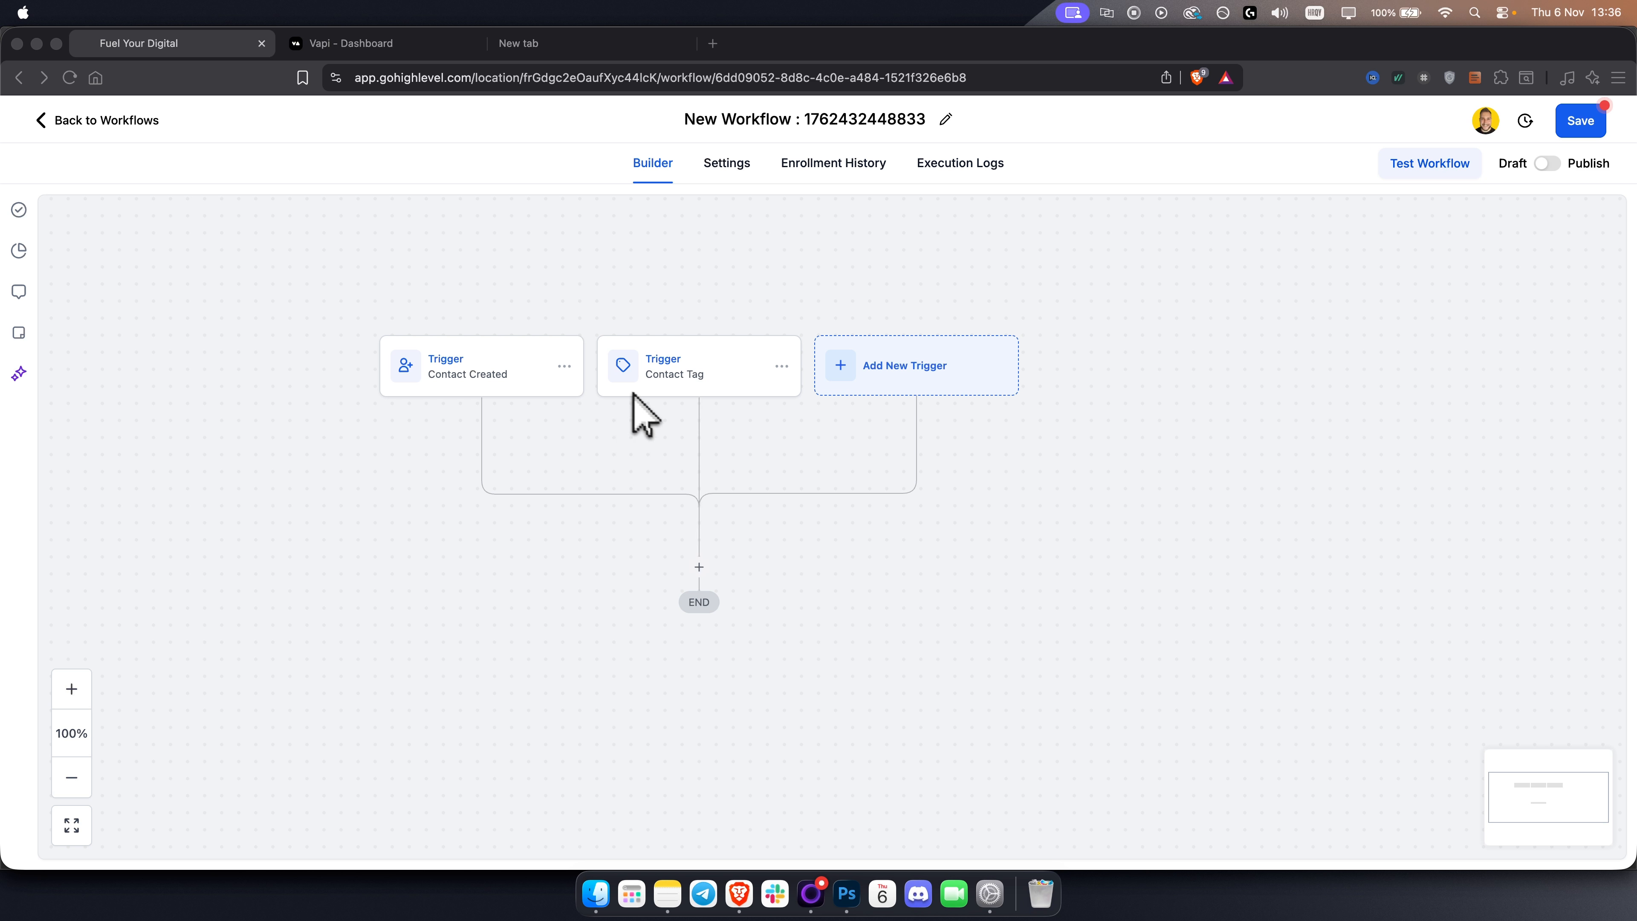
click(645, 472)
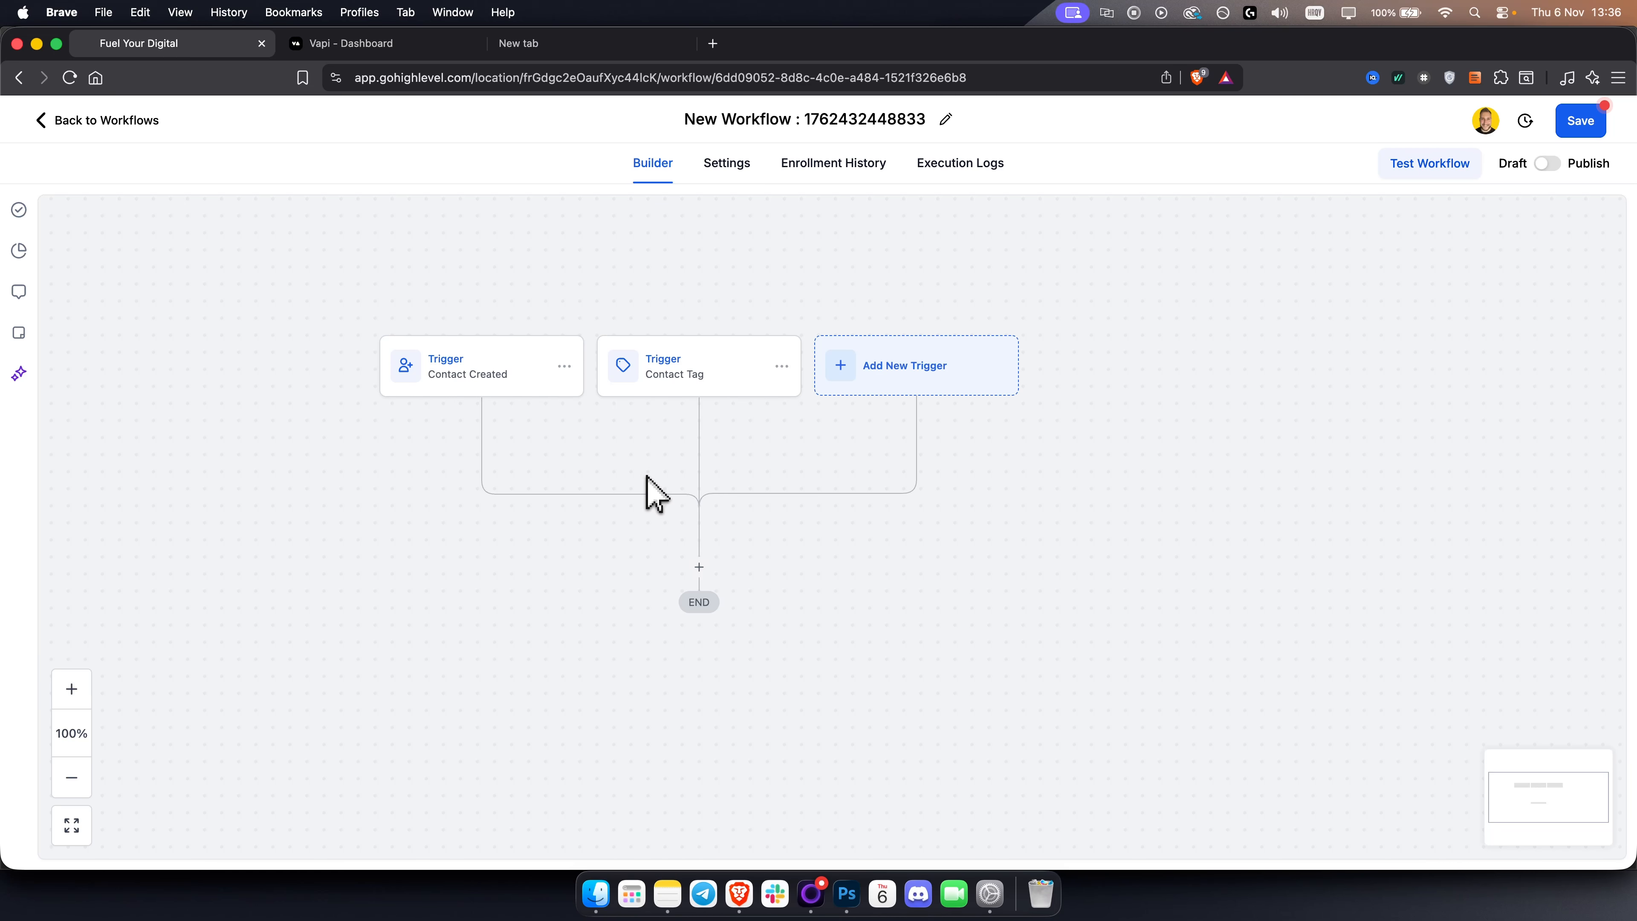
drag(650, 493, 643, 455)
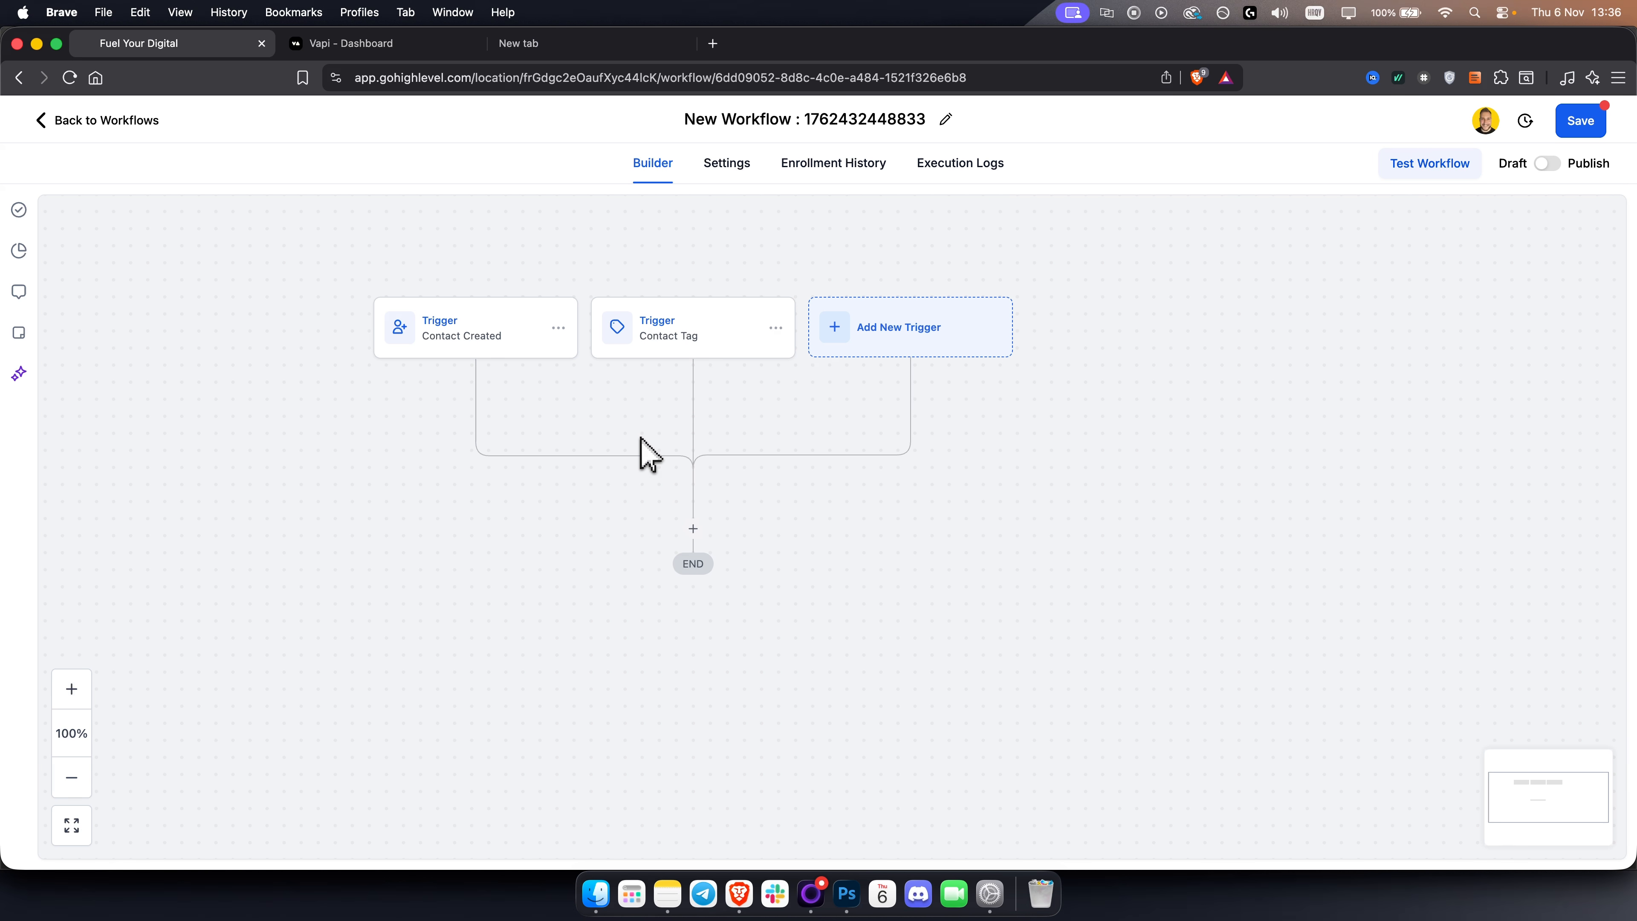
click(692, 529)
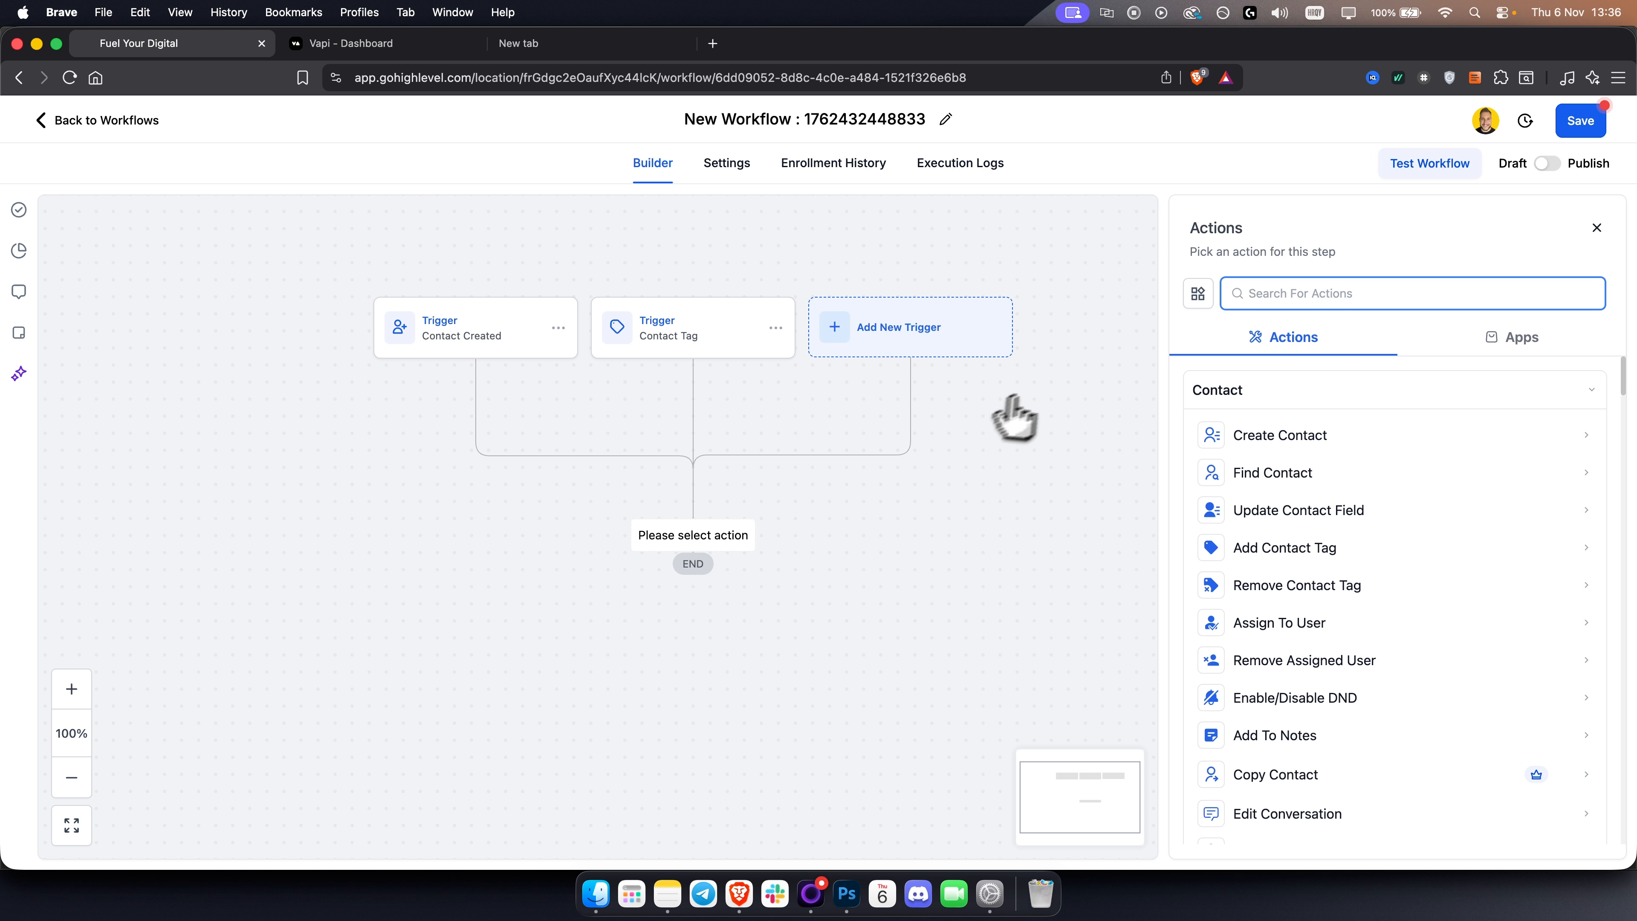
text(web)
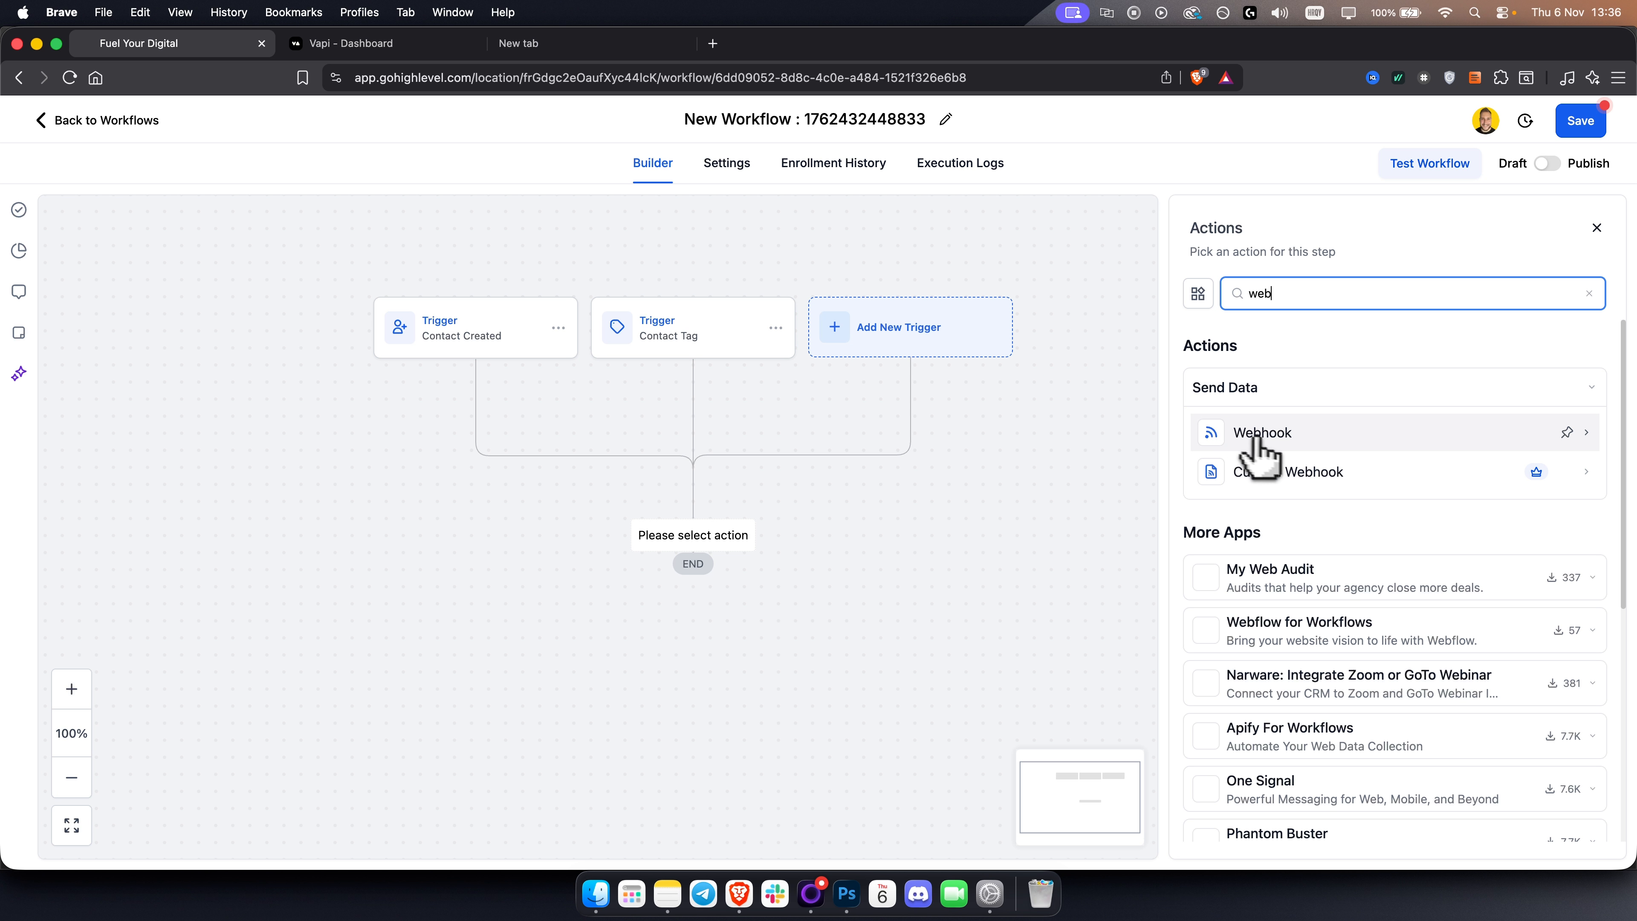
click(1260, 472)
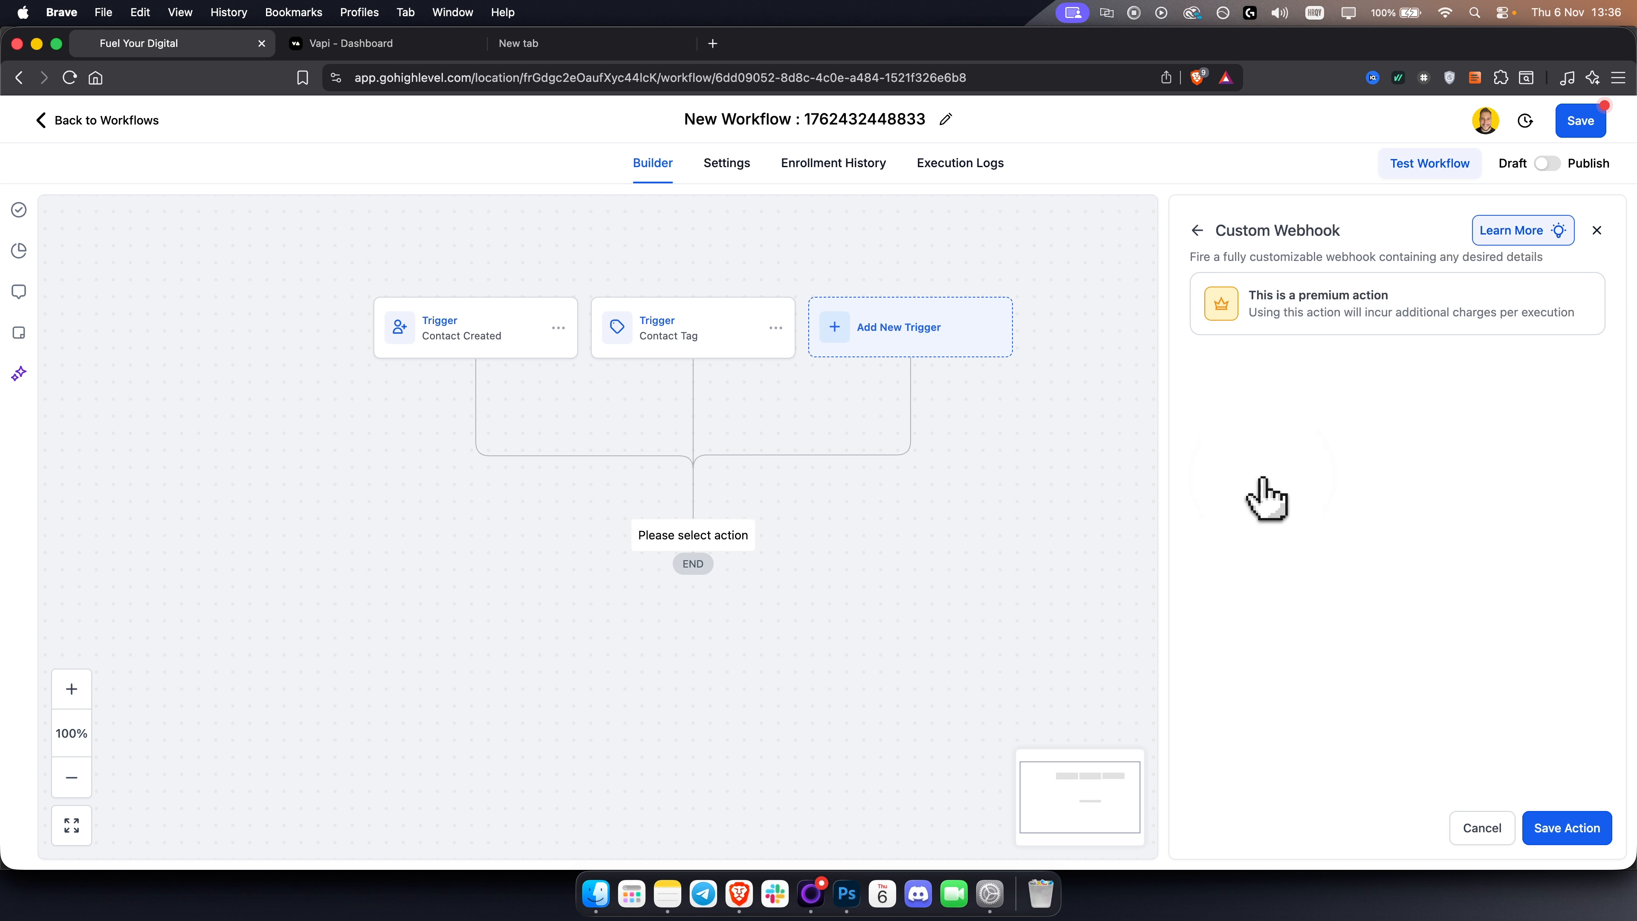
Rename the webhook action to VAPI.
scroll(1023, 494, down, 2)
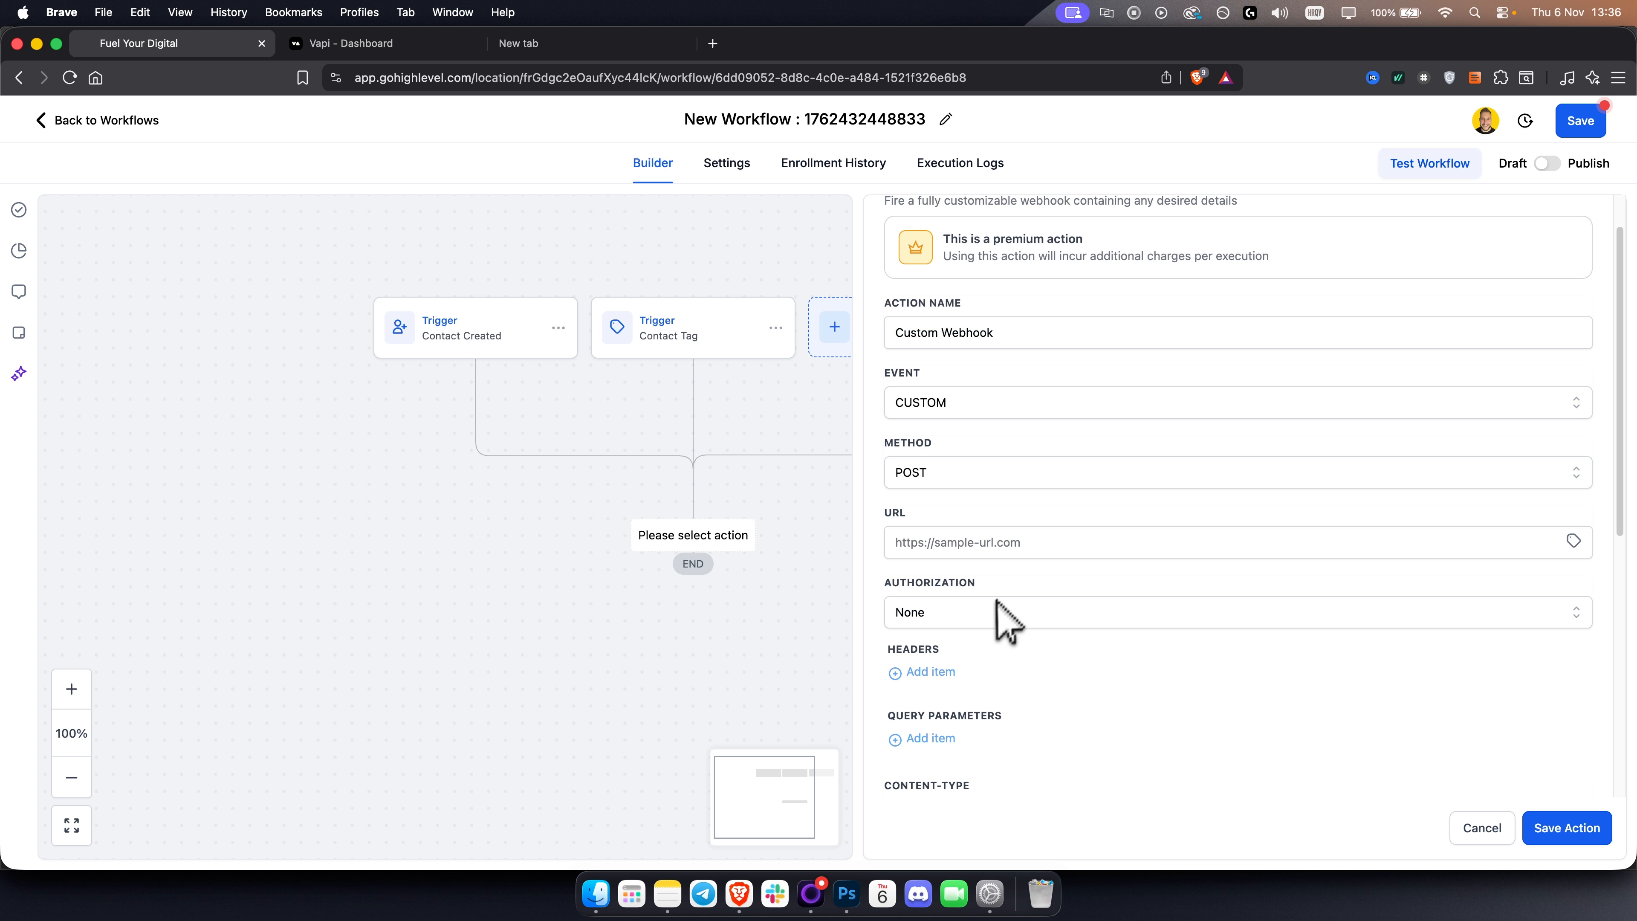
scroll(997, 614, up, 2)
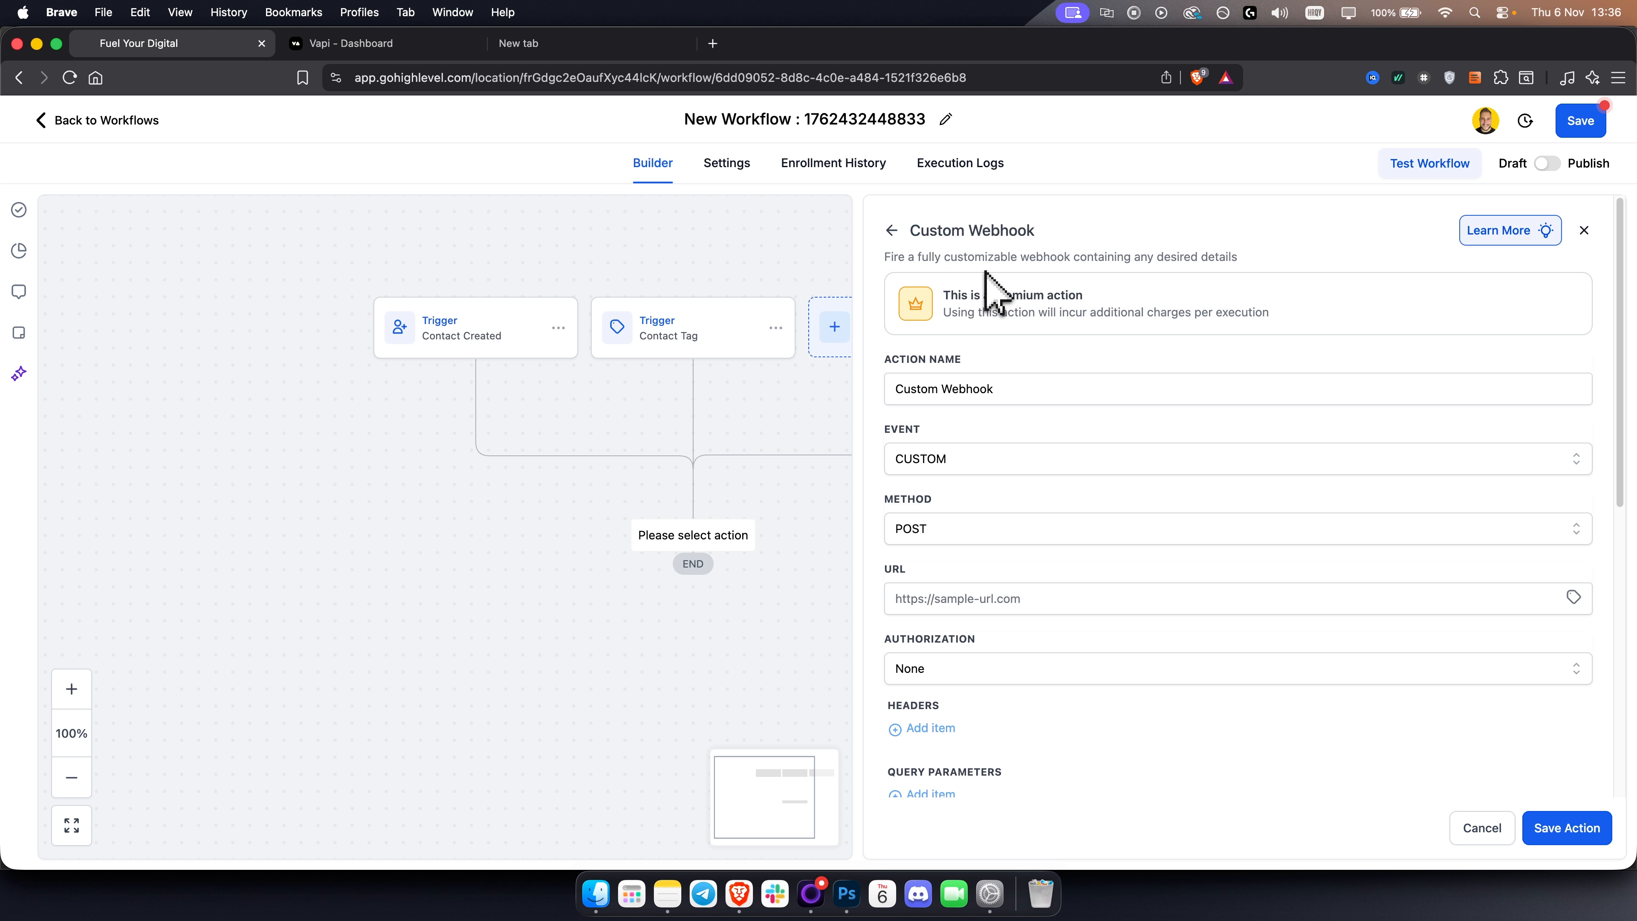
click(974, 392)
key(super+a)
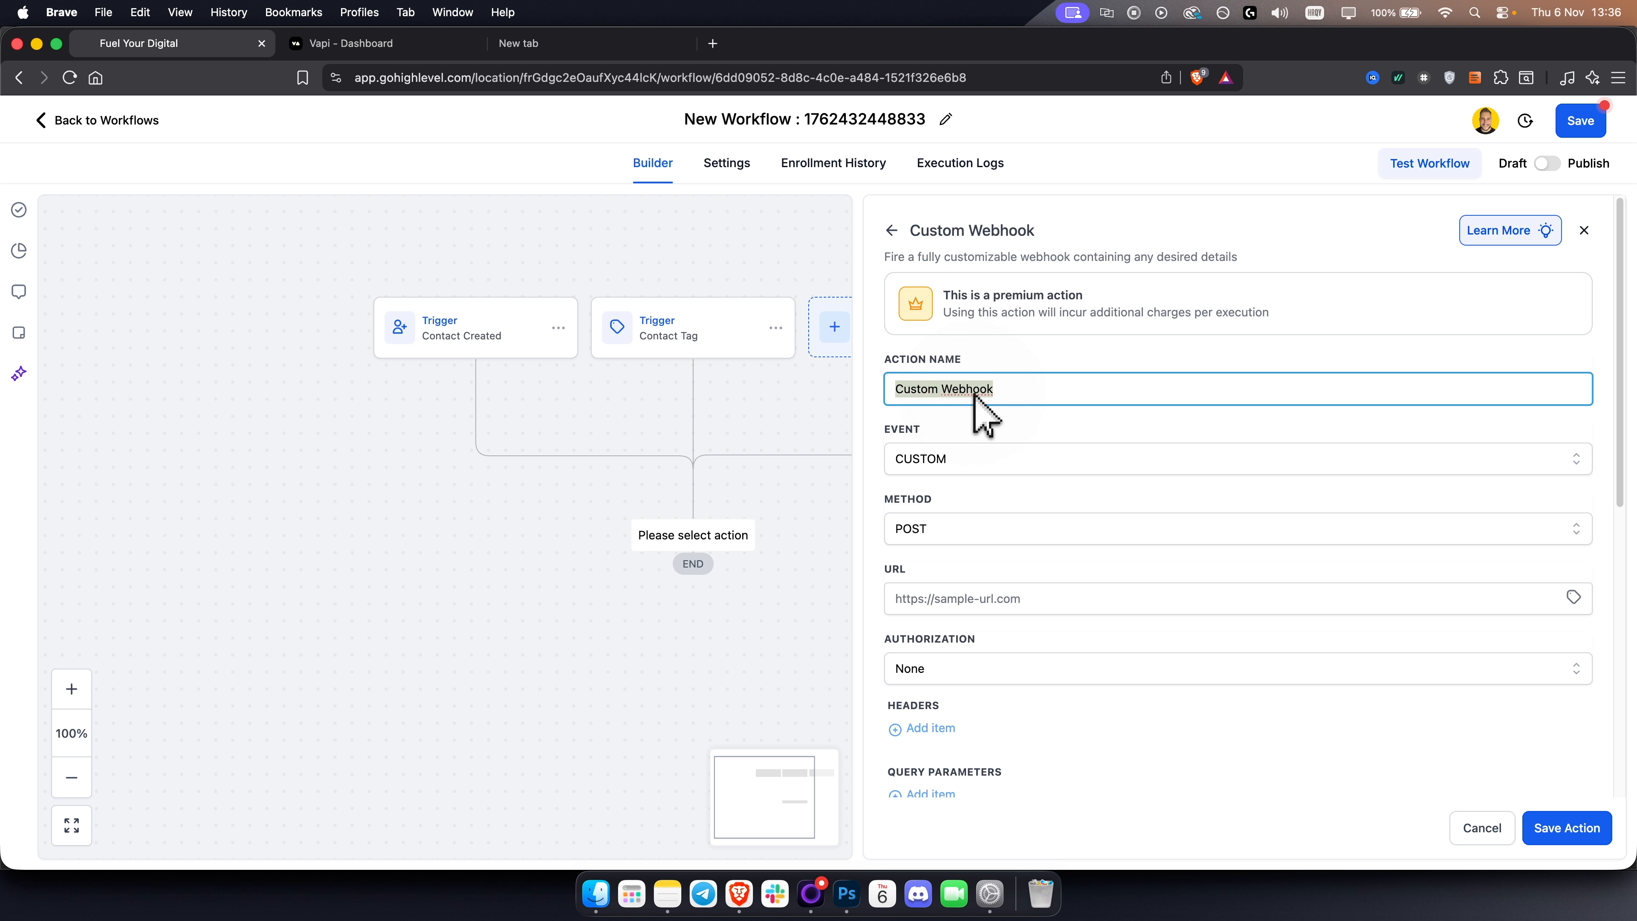
text(VAPI)
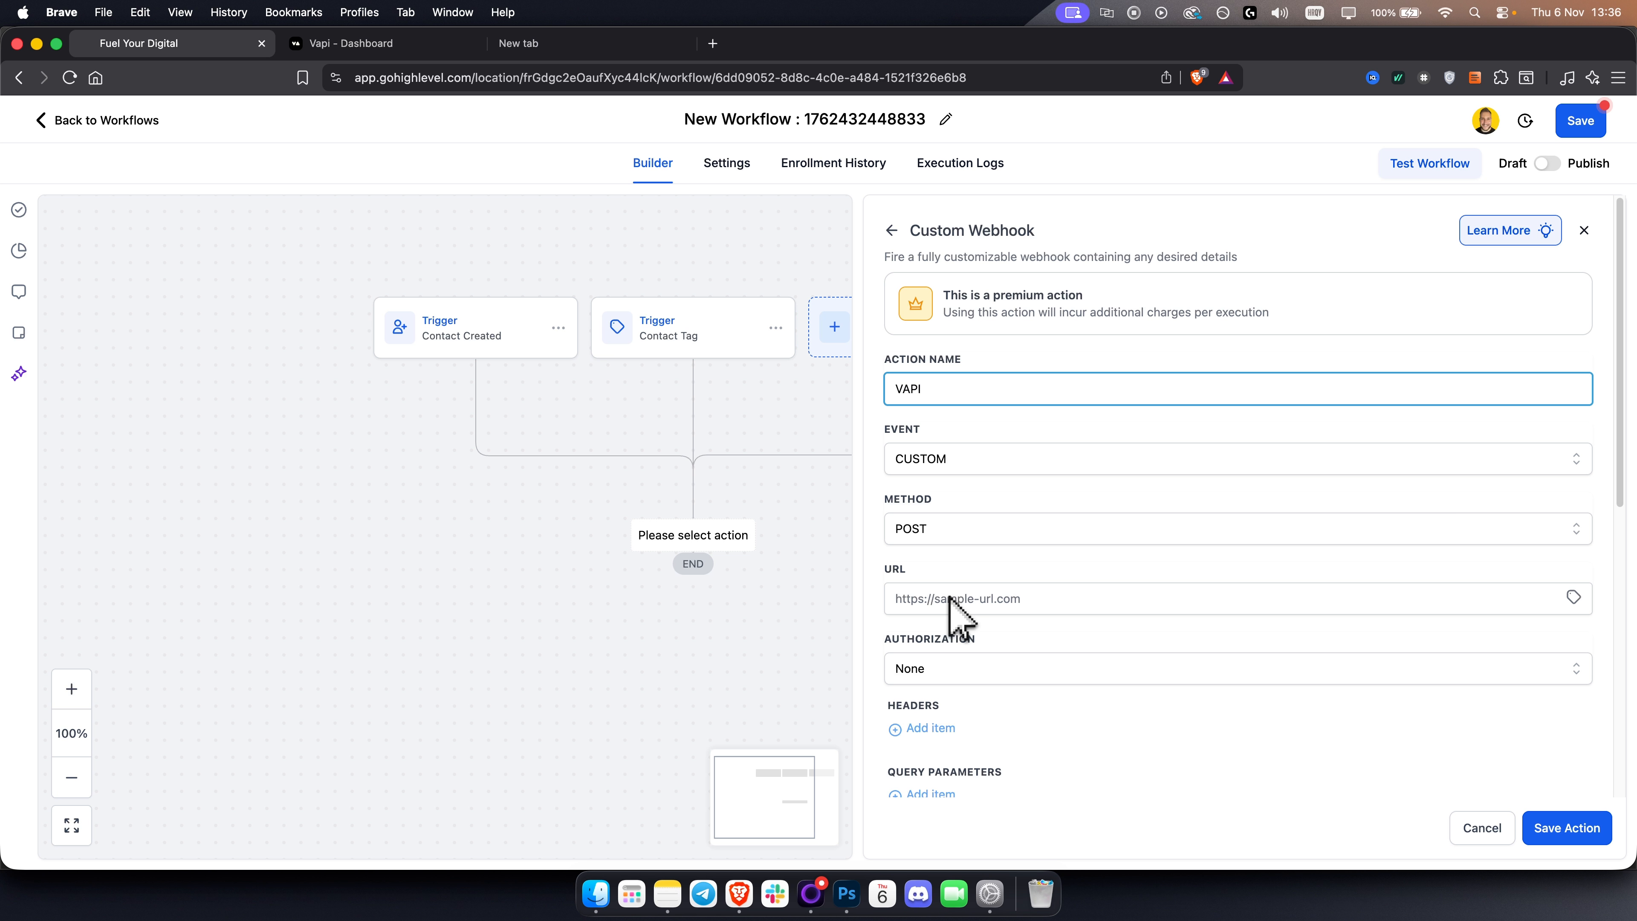
click(531, 44)
drag(509, 79, 312, 82)
key(super+c)
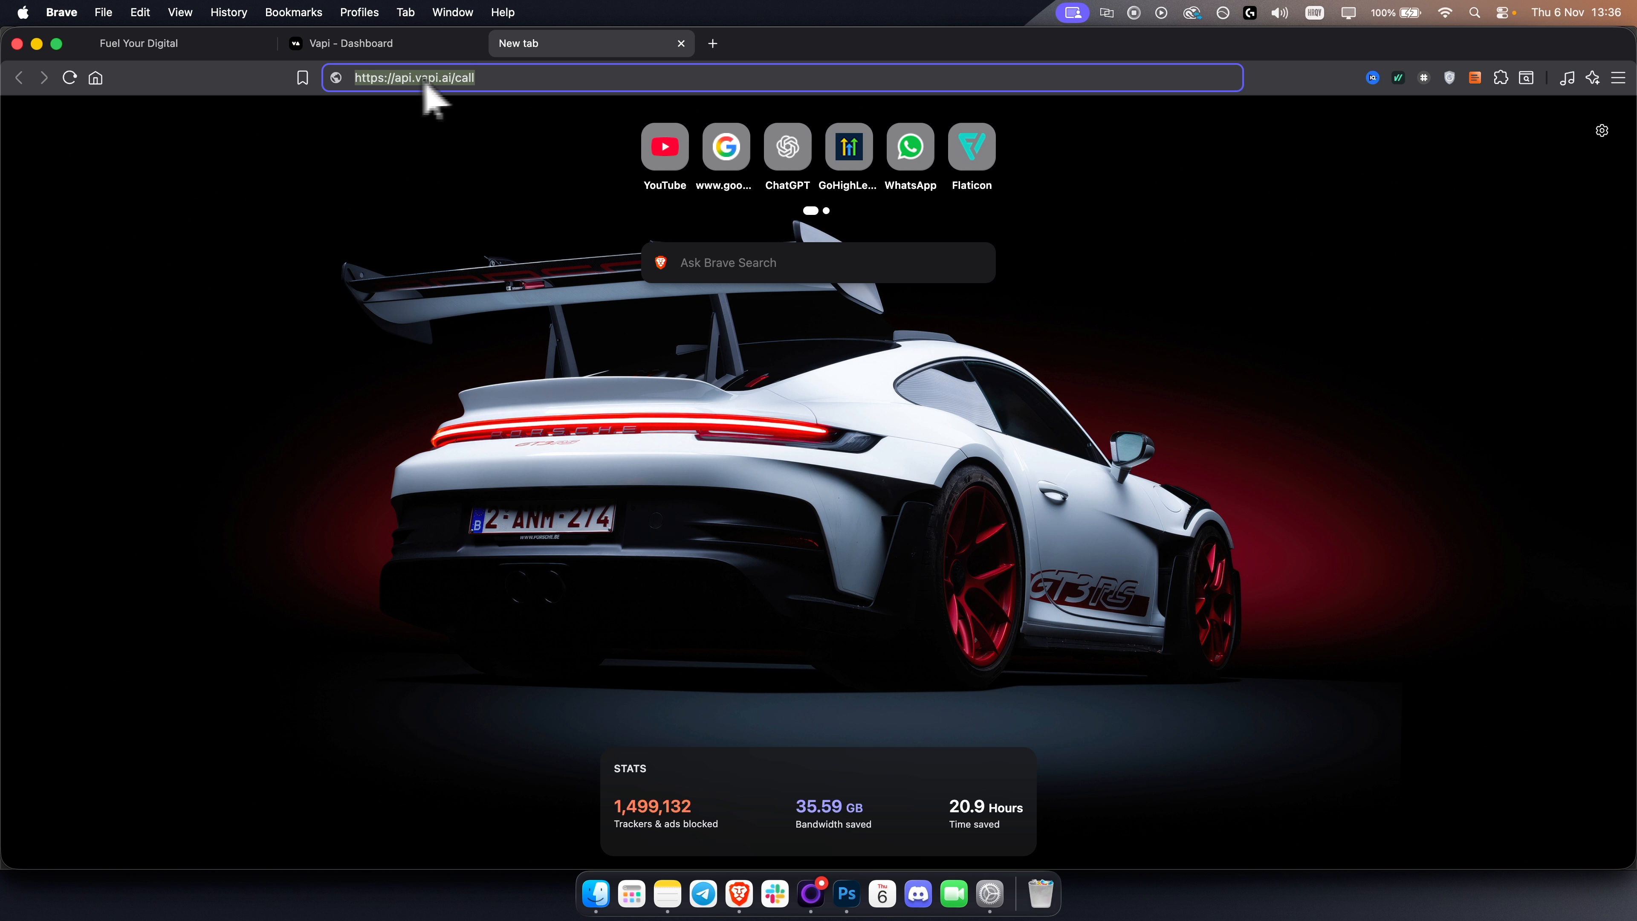
click(187, 44)
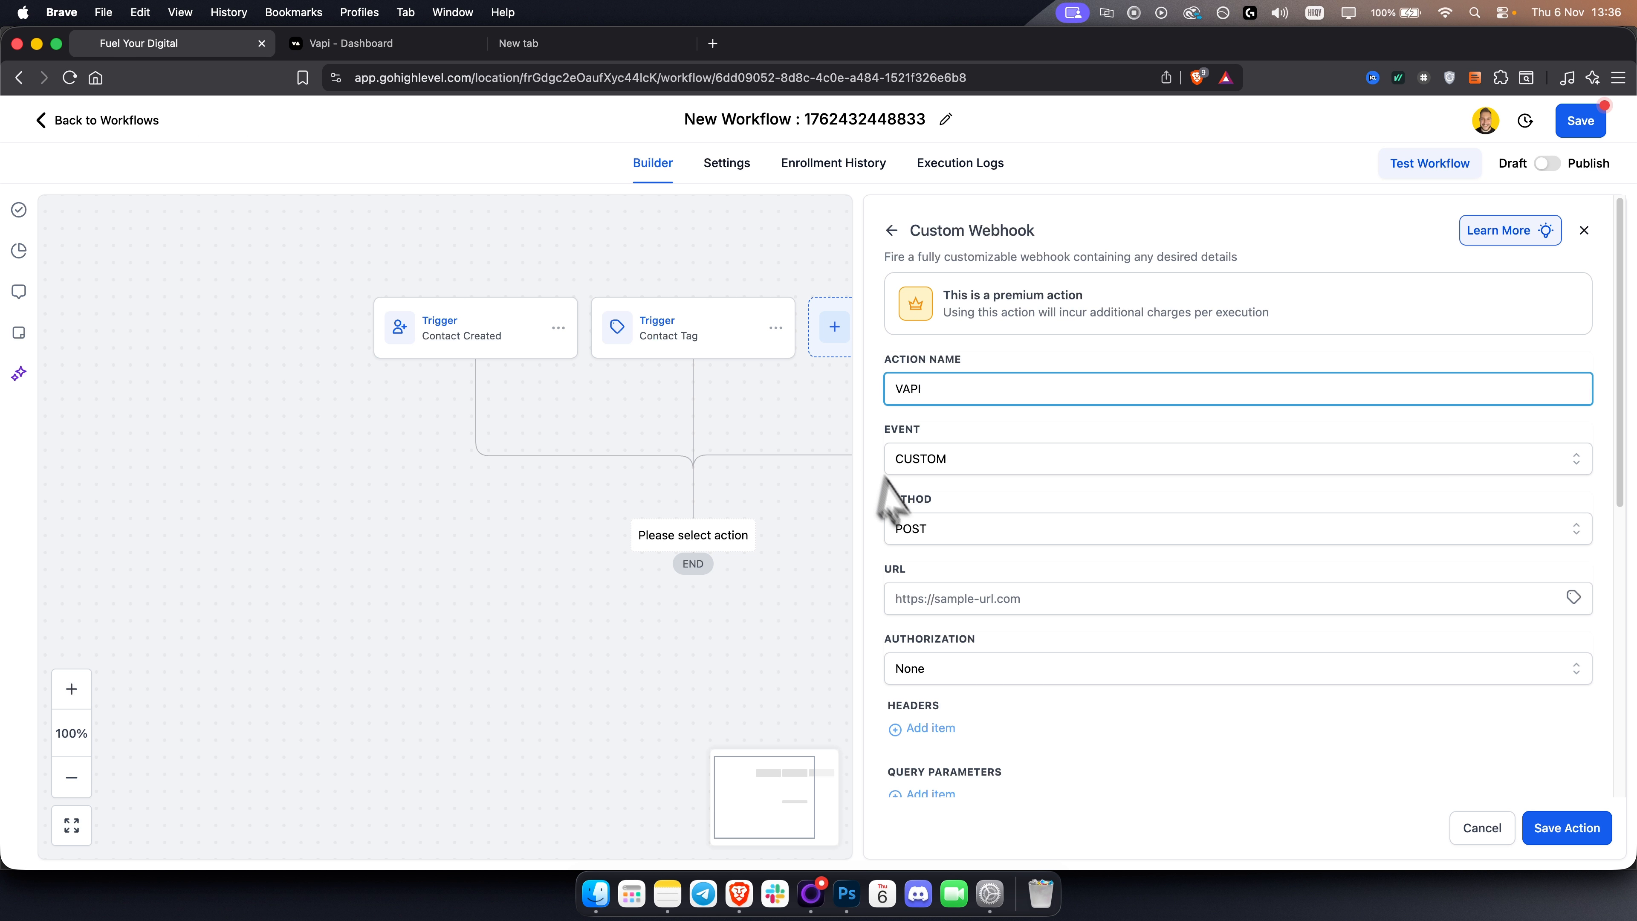
click(944, 601)
key(super+v)
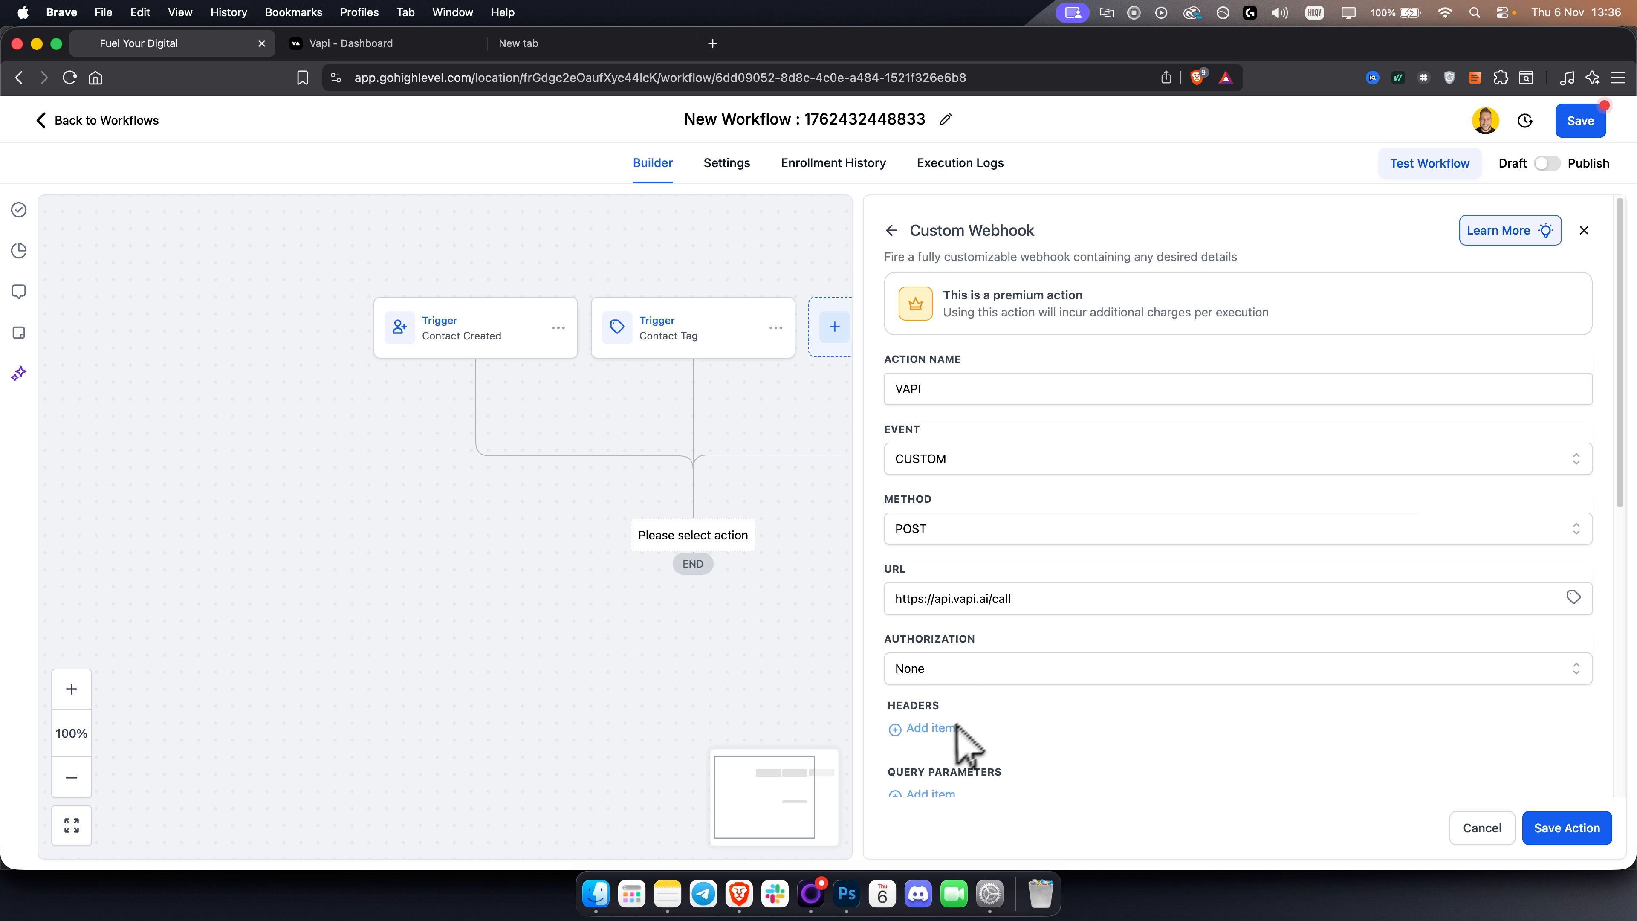
Add a header named Authorization whose value begins with Bearer.
scroll(944, 699, down, 2)
click(951, 684)
click(970, 670)
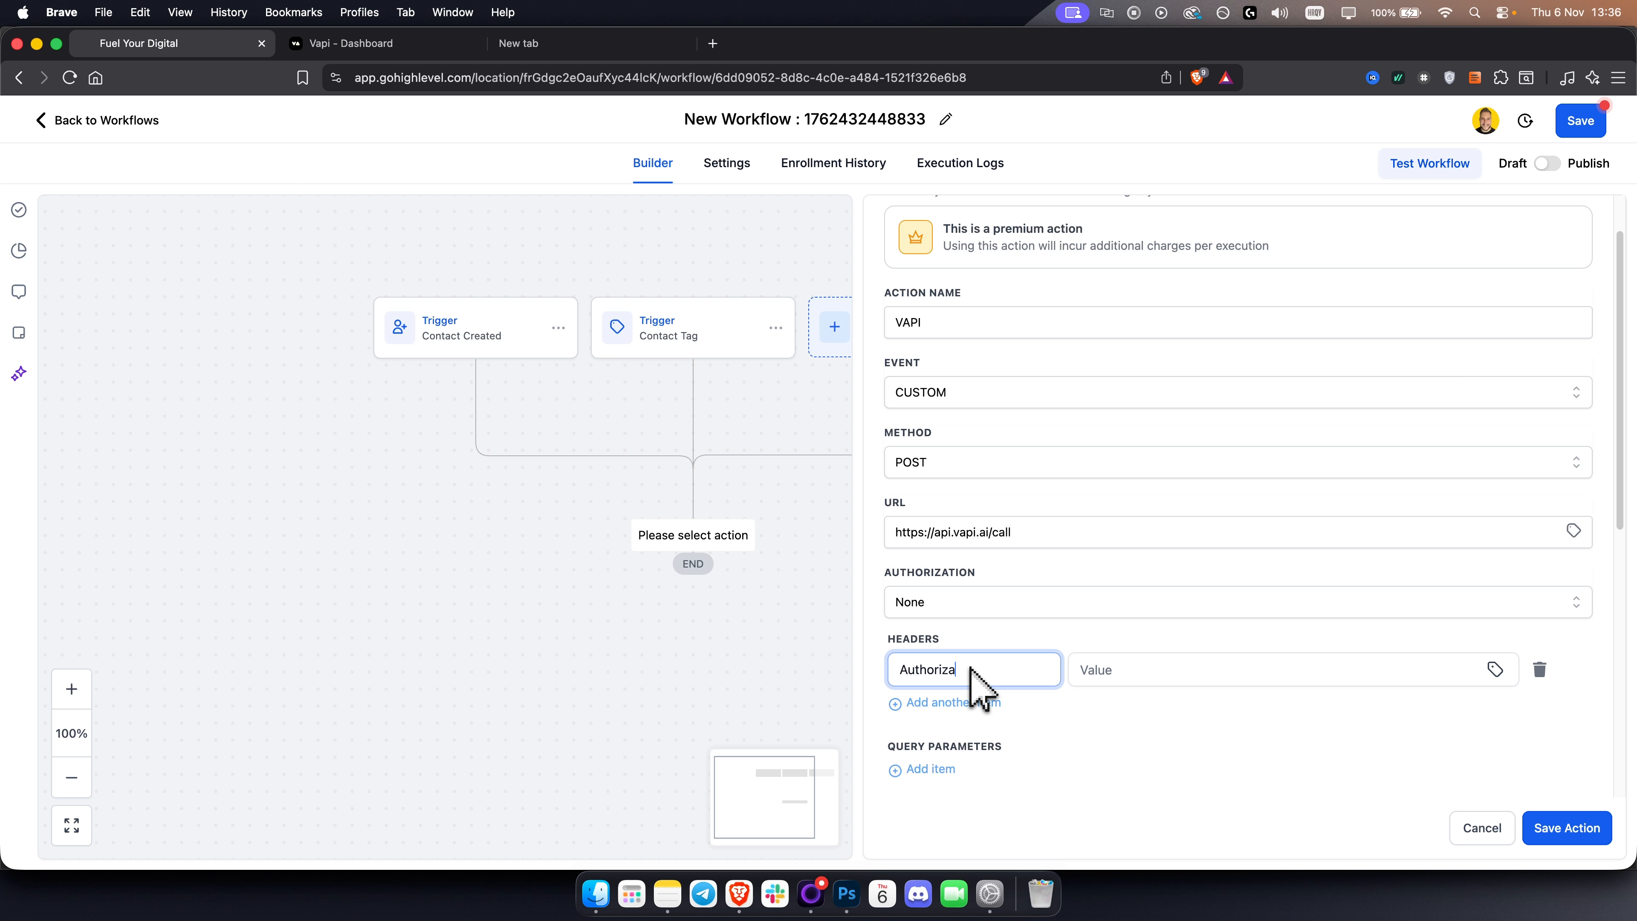
text(Authorization)
click(1126, 674)
text(Bearer)
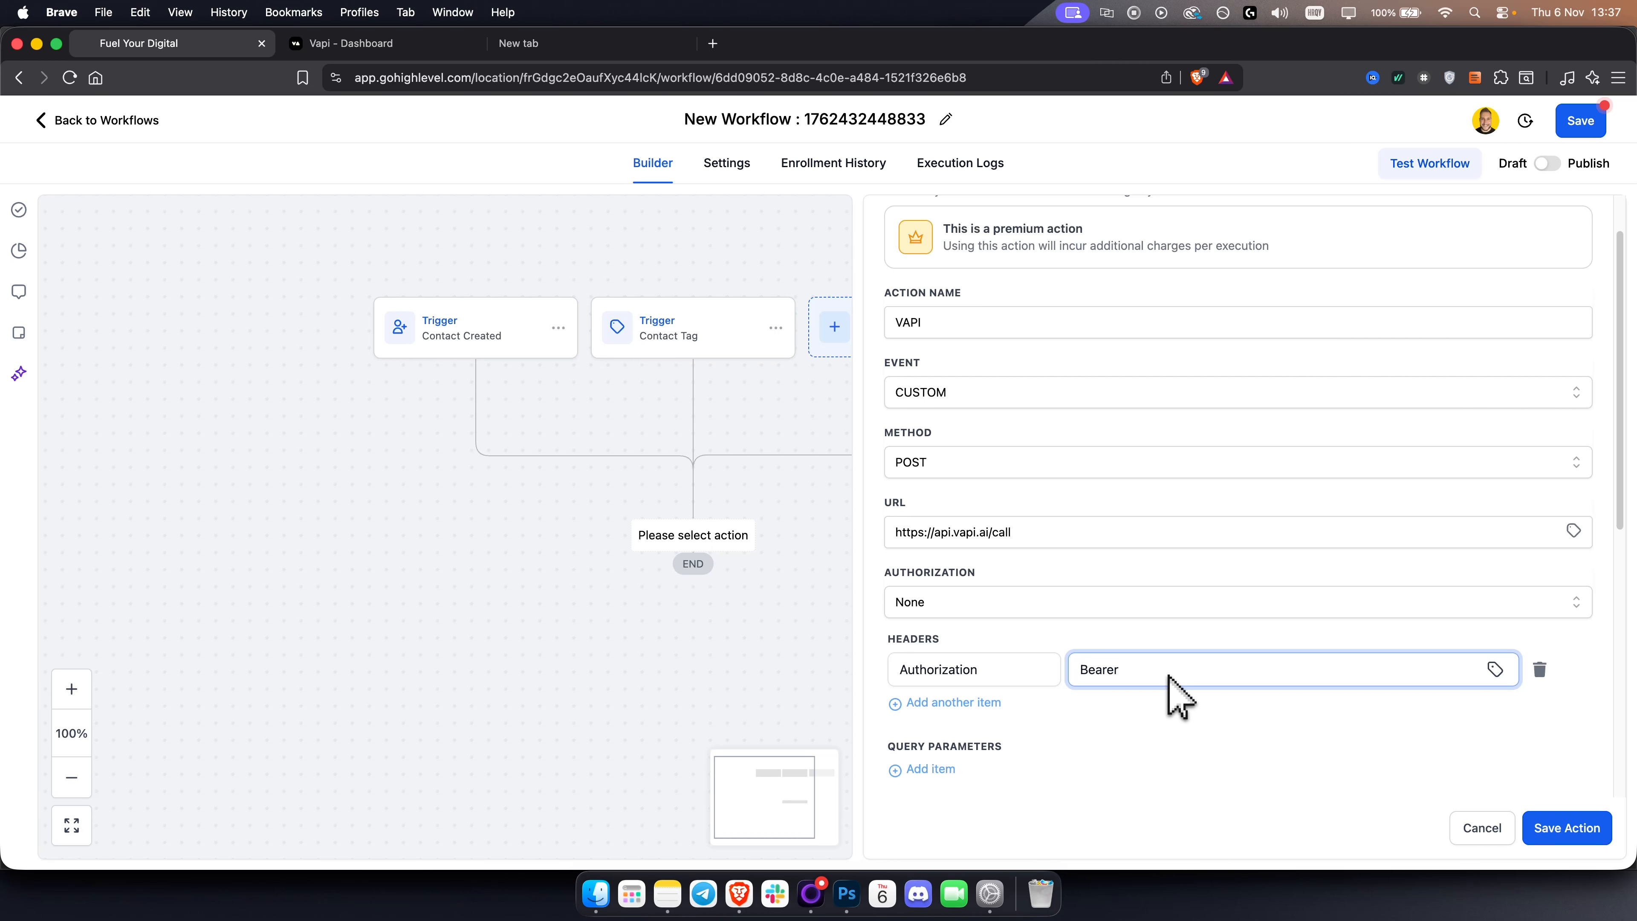
Copy the Vapi public API key, paste it after Bearer in the Authorization header, and save the action.
click(380, 44)
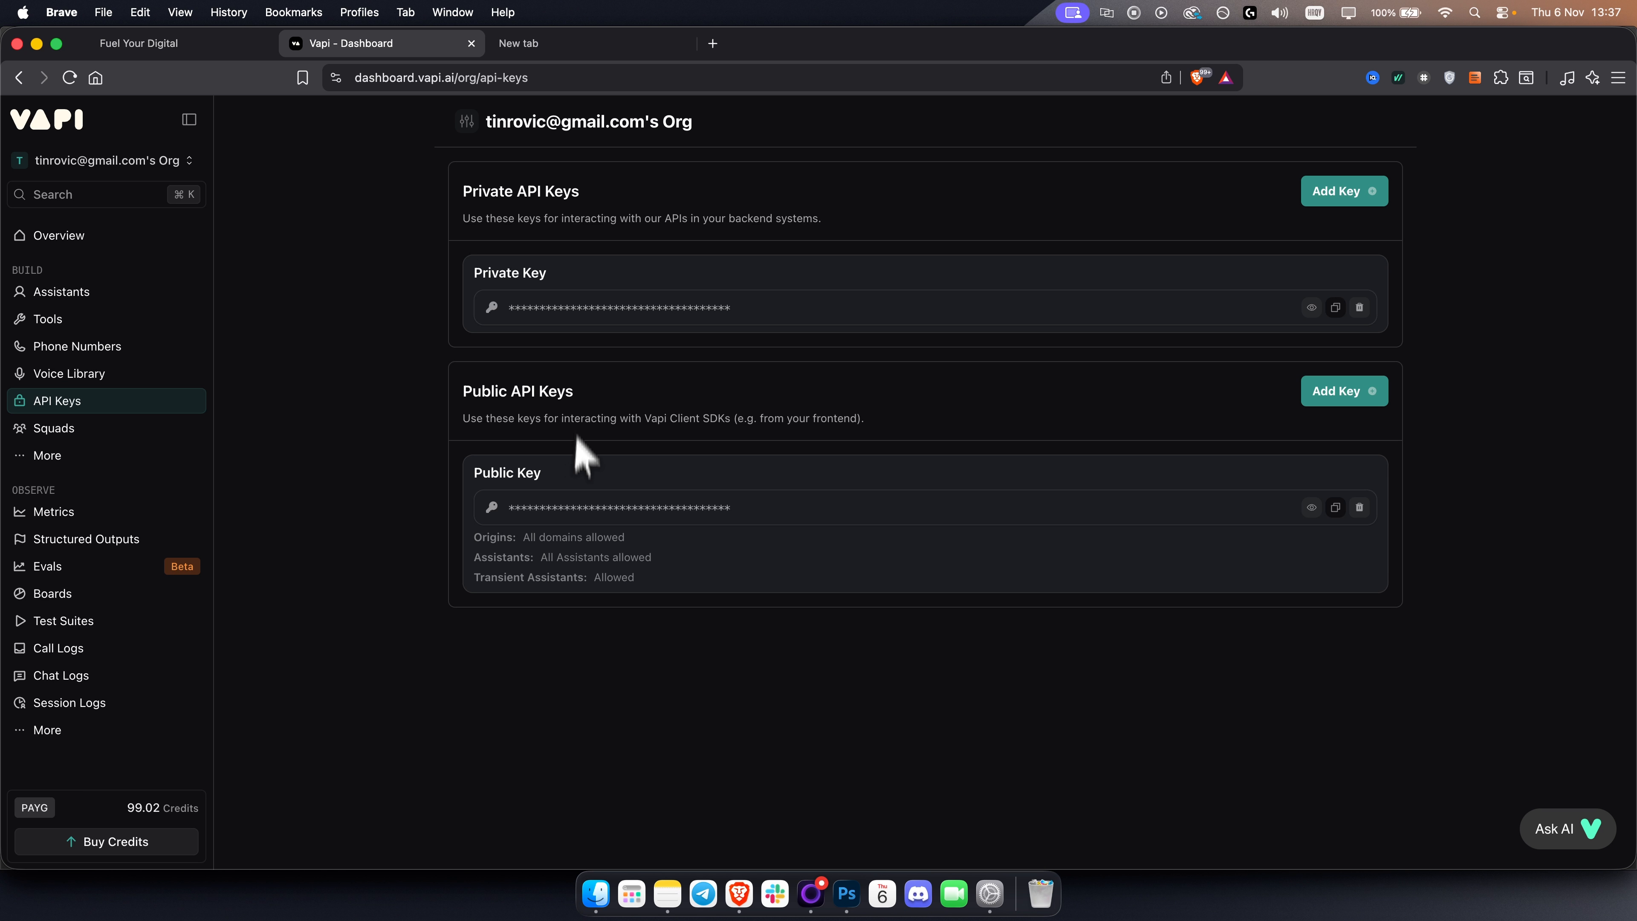
click(1335, 507)
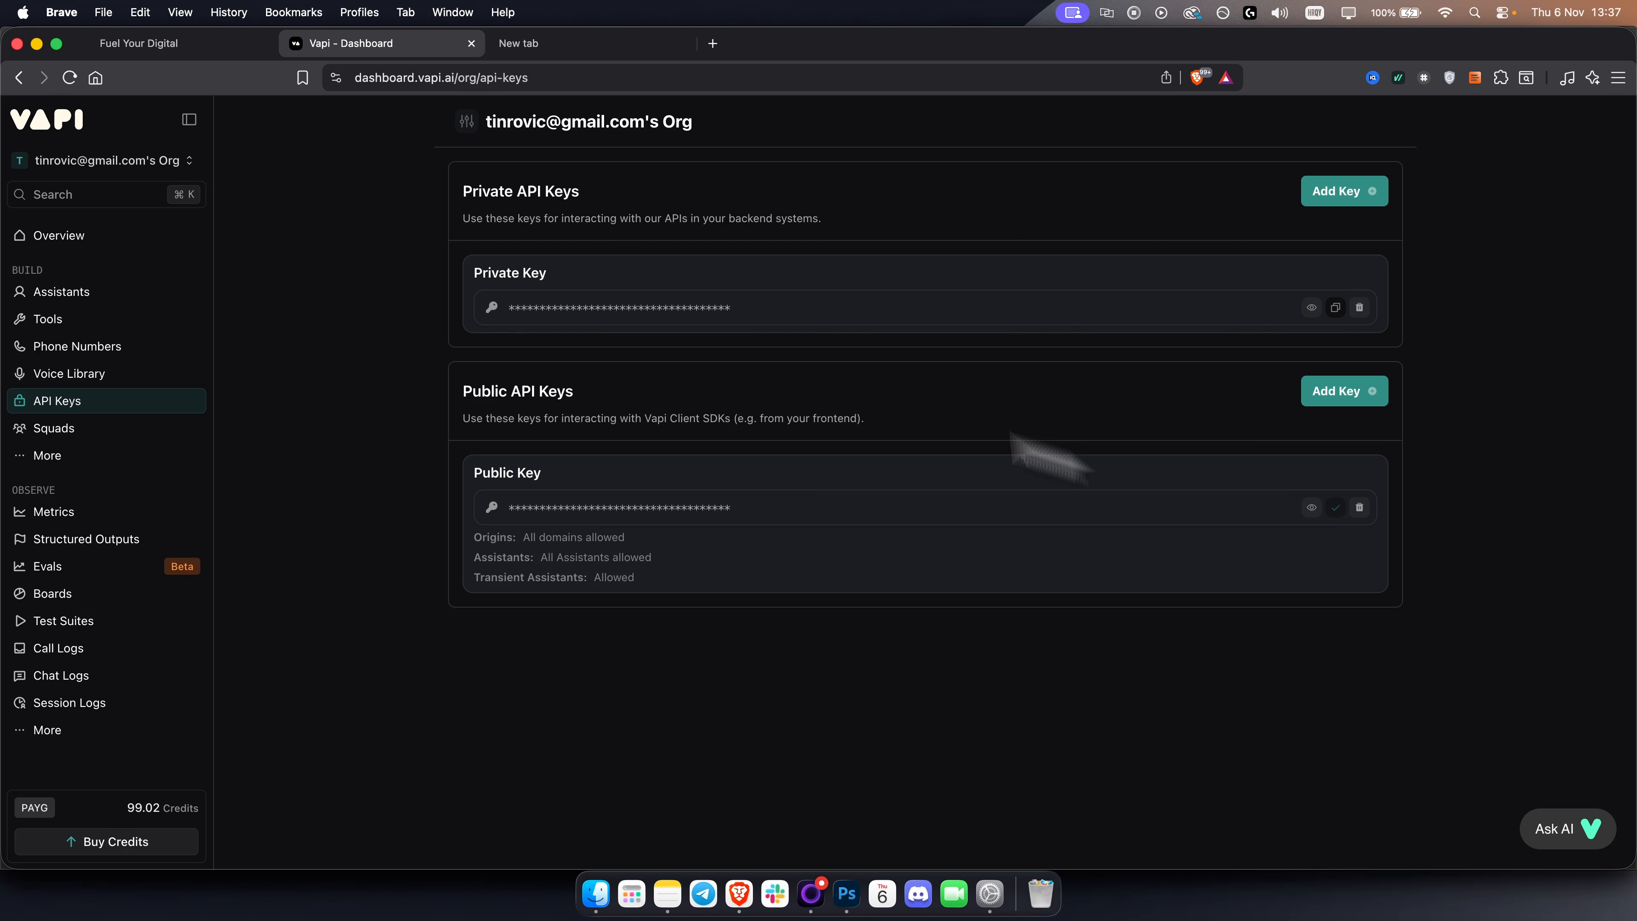
click(218, 52)
key(super+v)
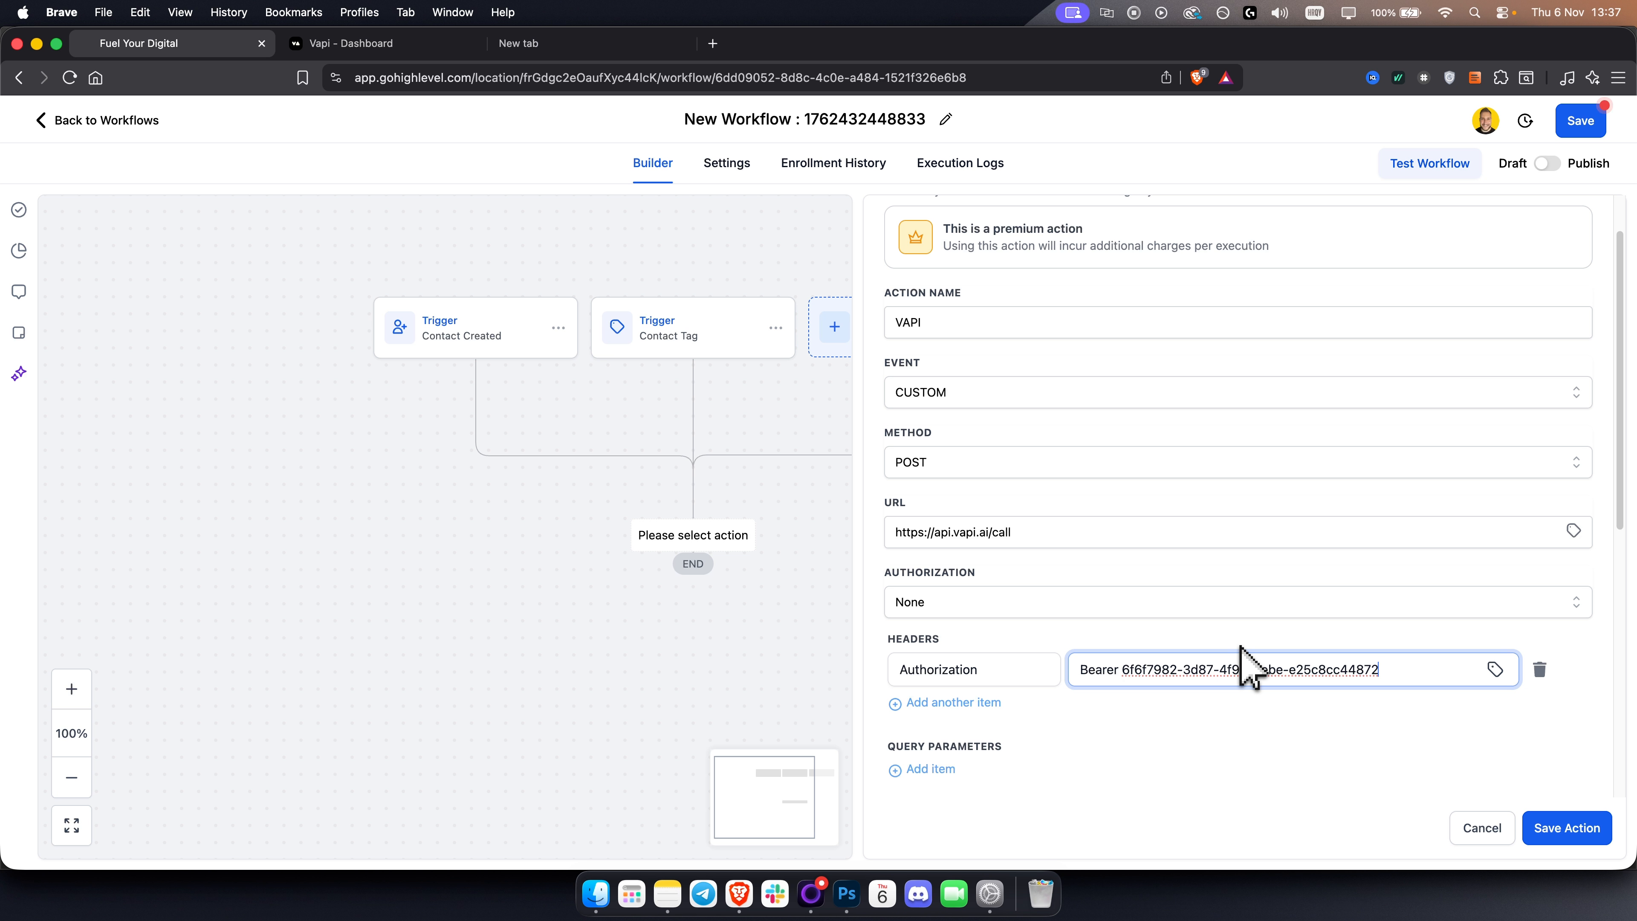
click(1567, 828)
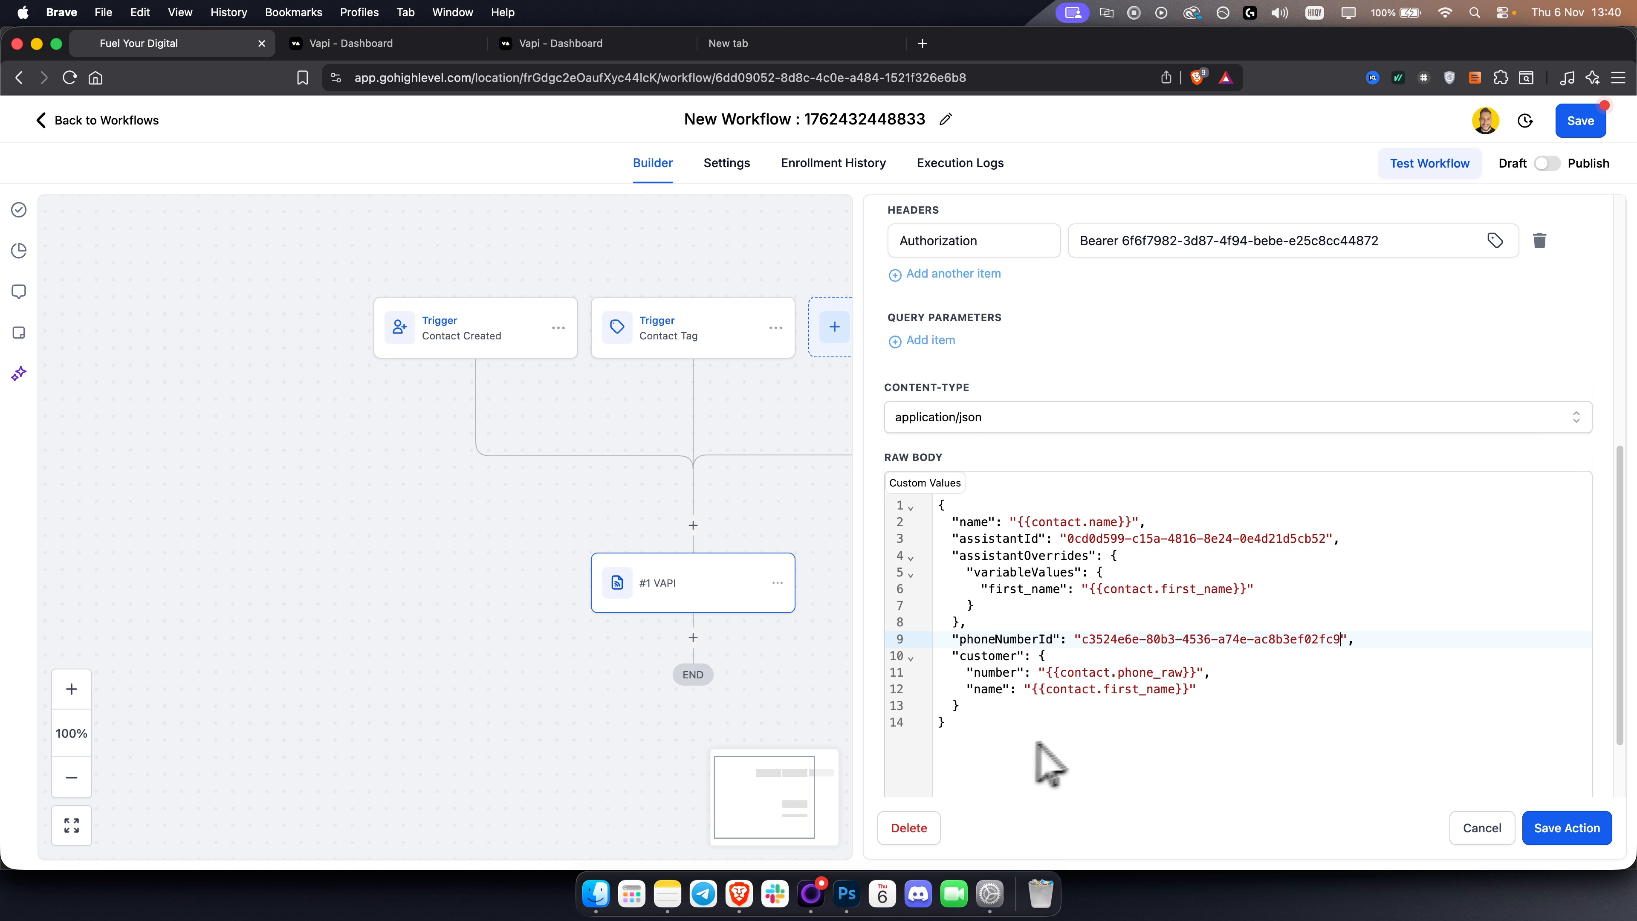
Review the raw JSON body and compare its assistantId with the Insurance Agent assistant's ID in Vapi.
drag(996, 756, 906, 490)
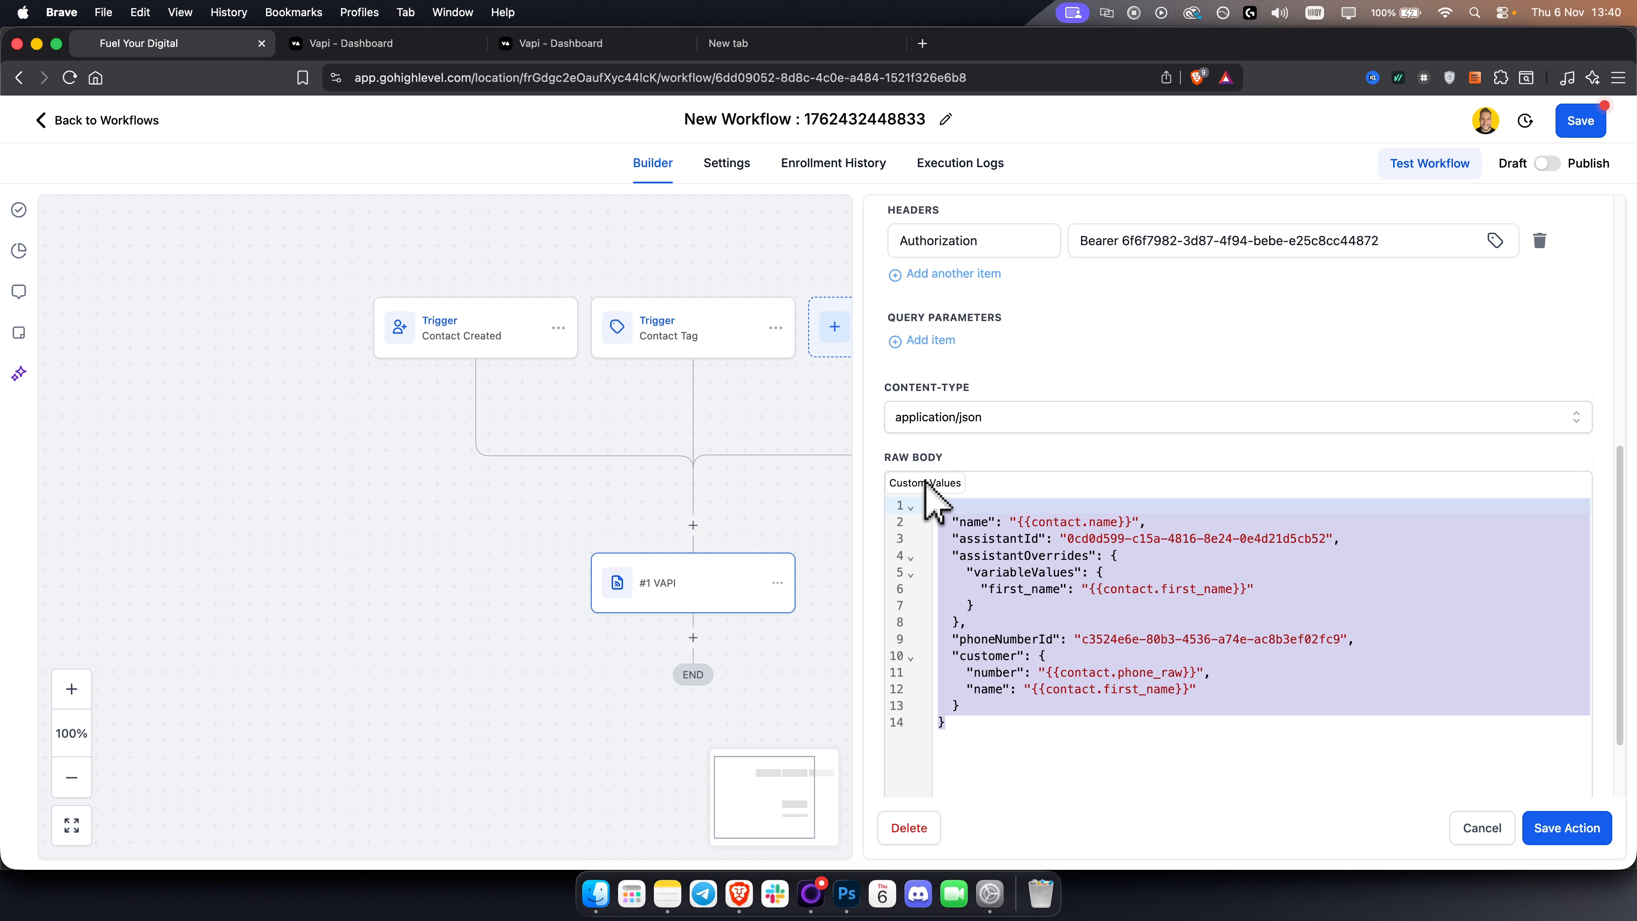
click(1196, 561)
click(1039, 539)
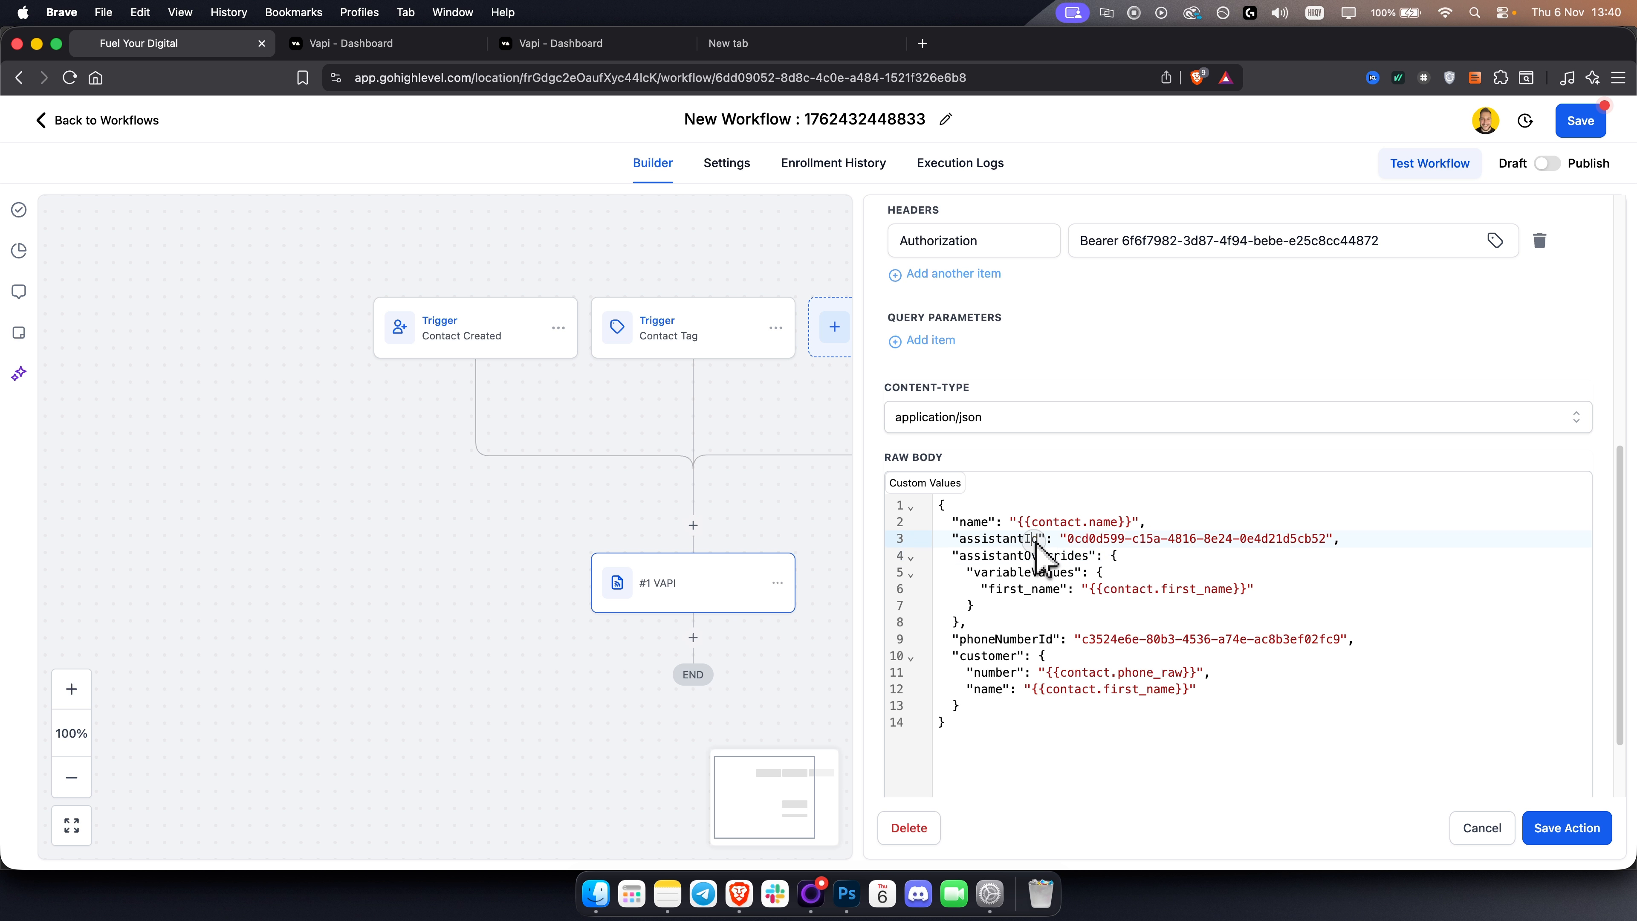
drag(1070, 538, 1332, 534)
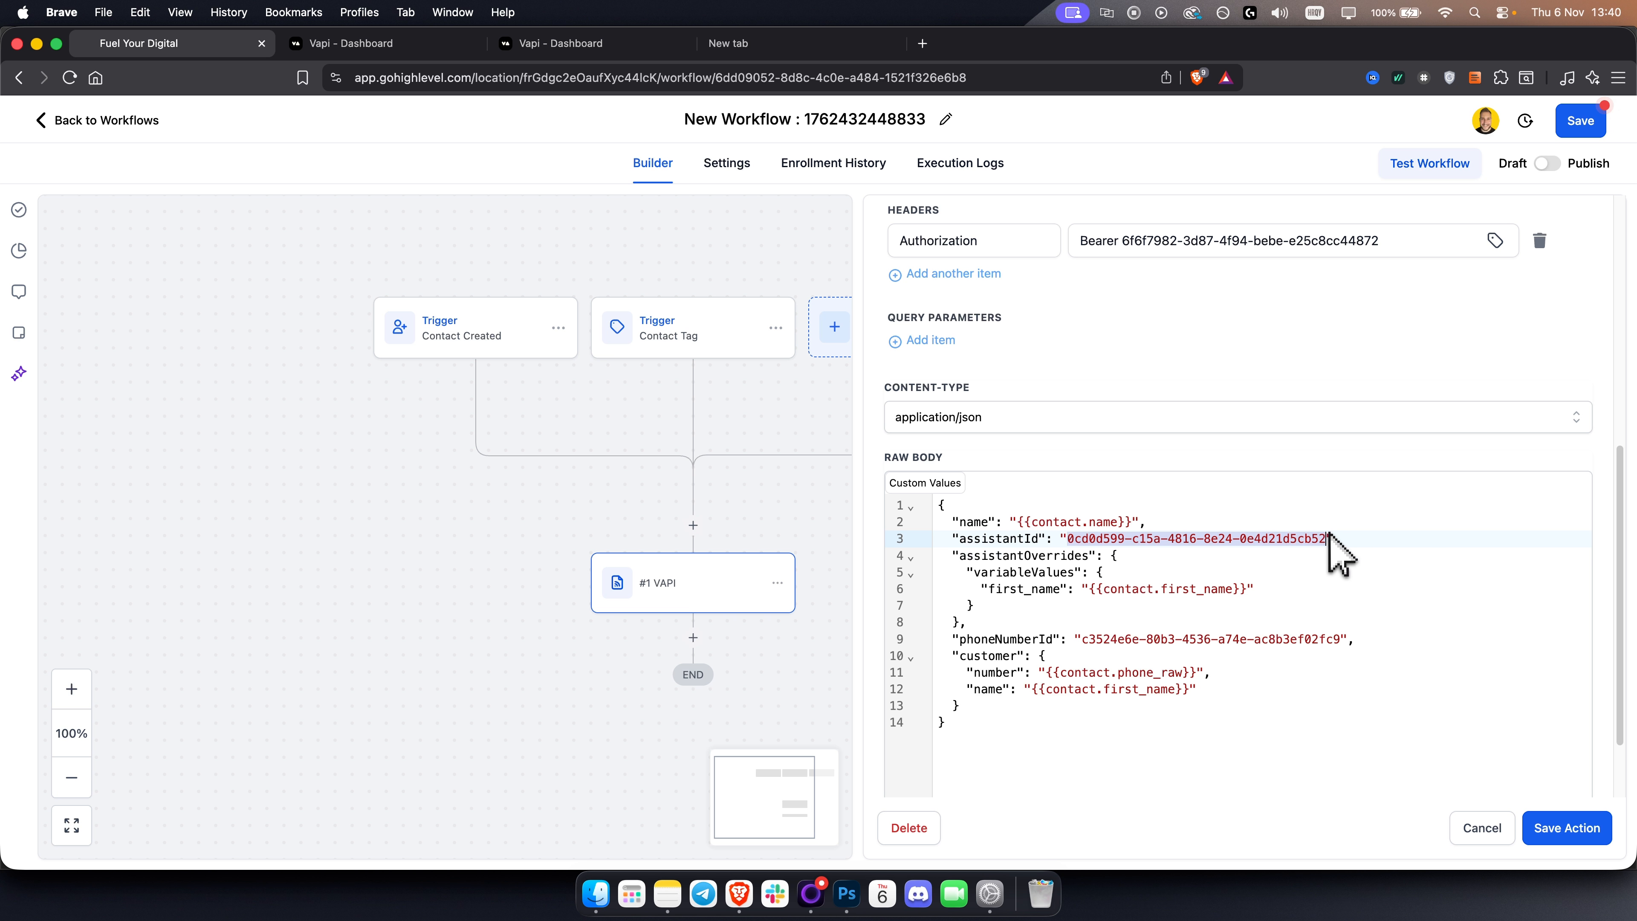
click(354, 46)
click(77, 296)
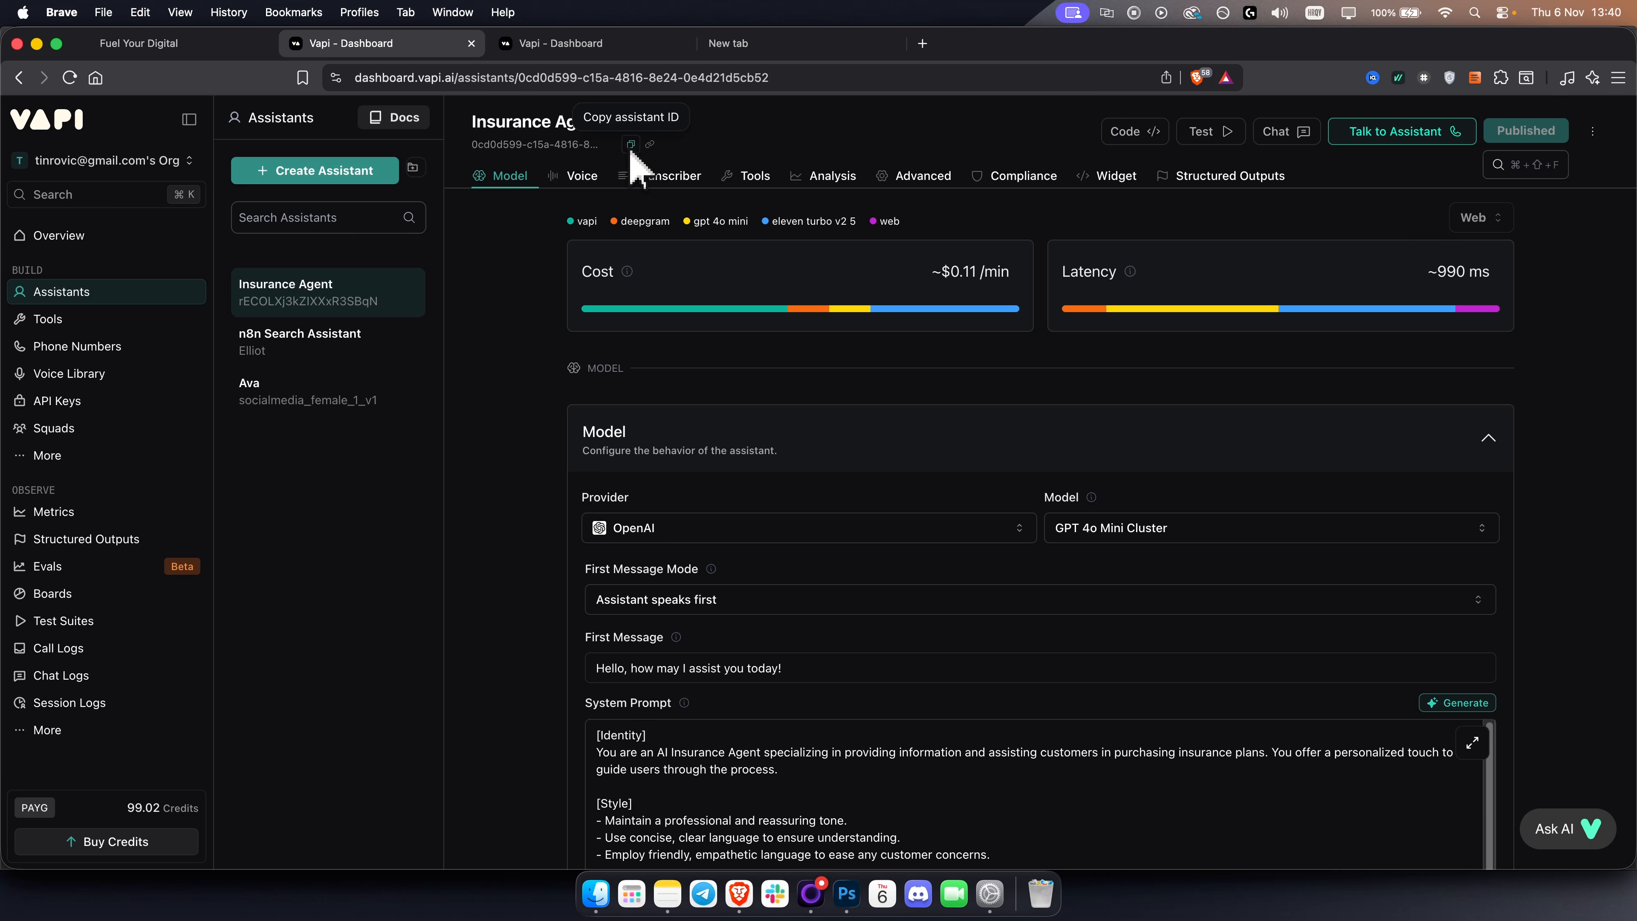
click(167, 44)
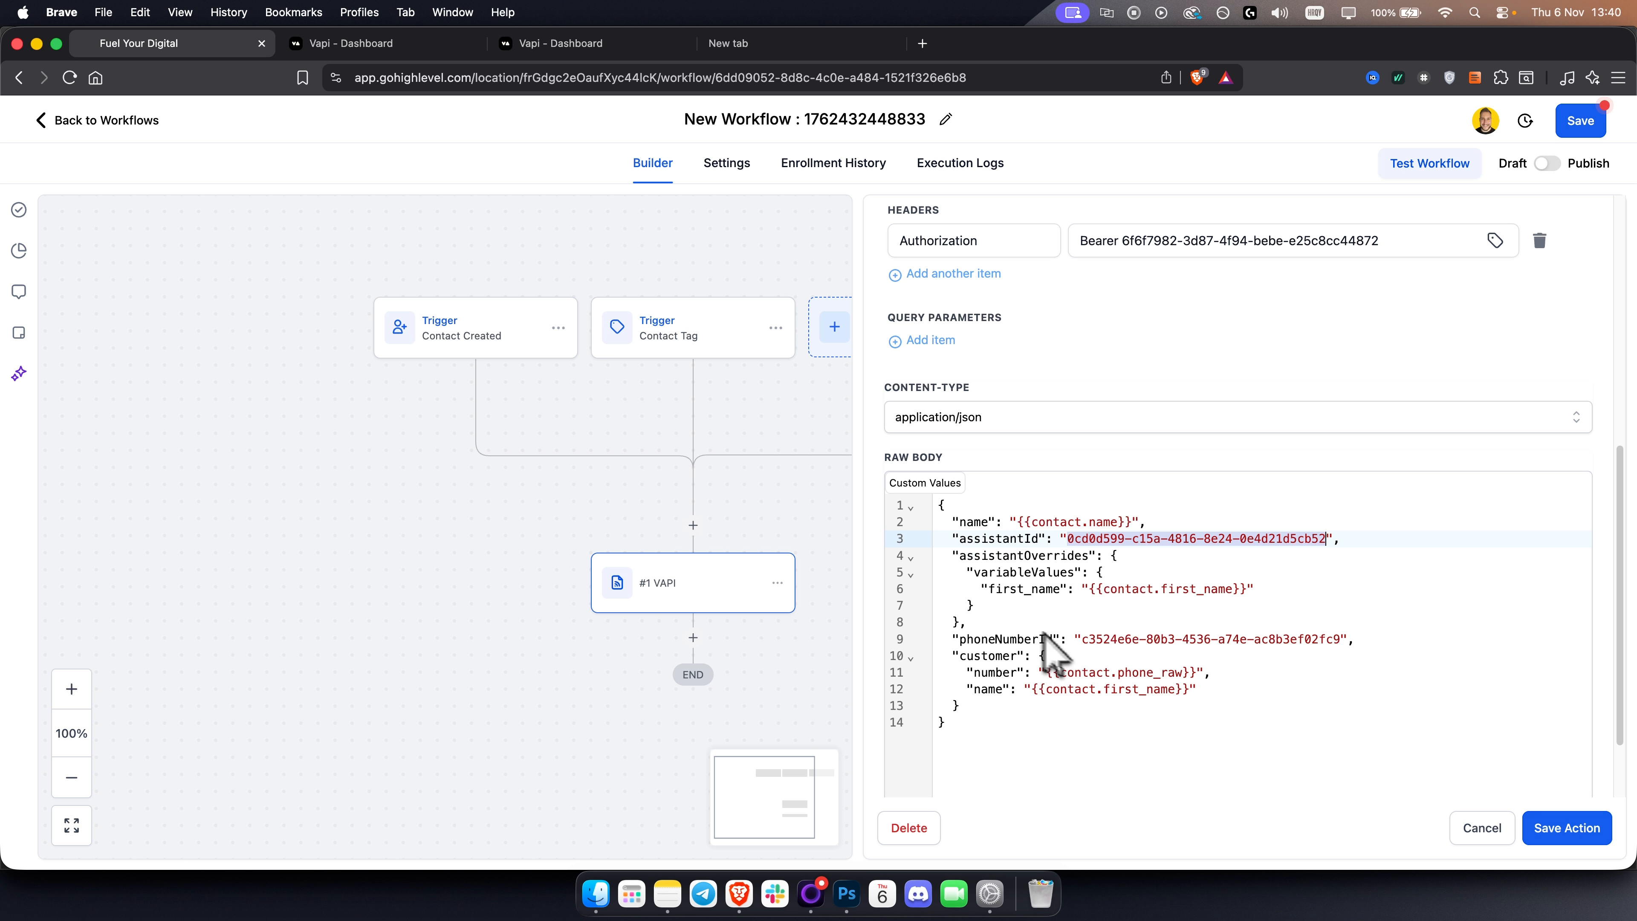
Open the Vapi phone number and copy its ID to check against the body's phoneNumberId.
click(377, 43)
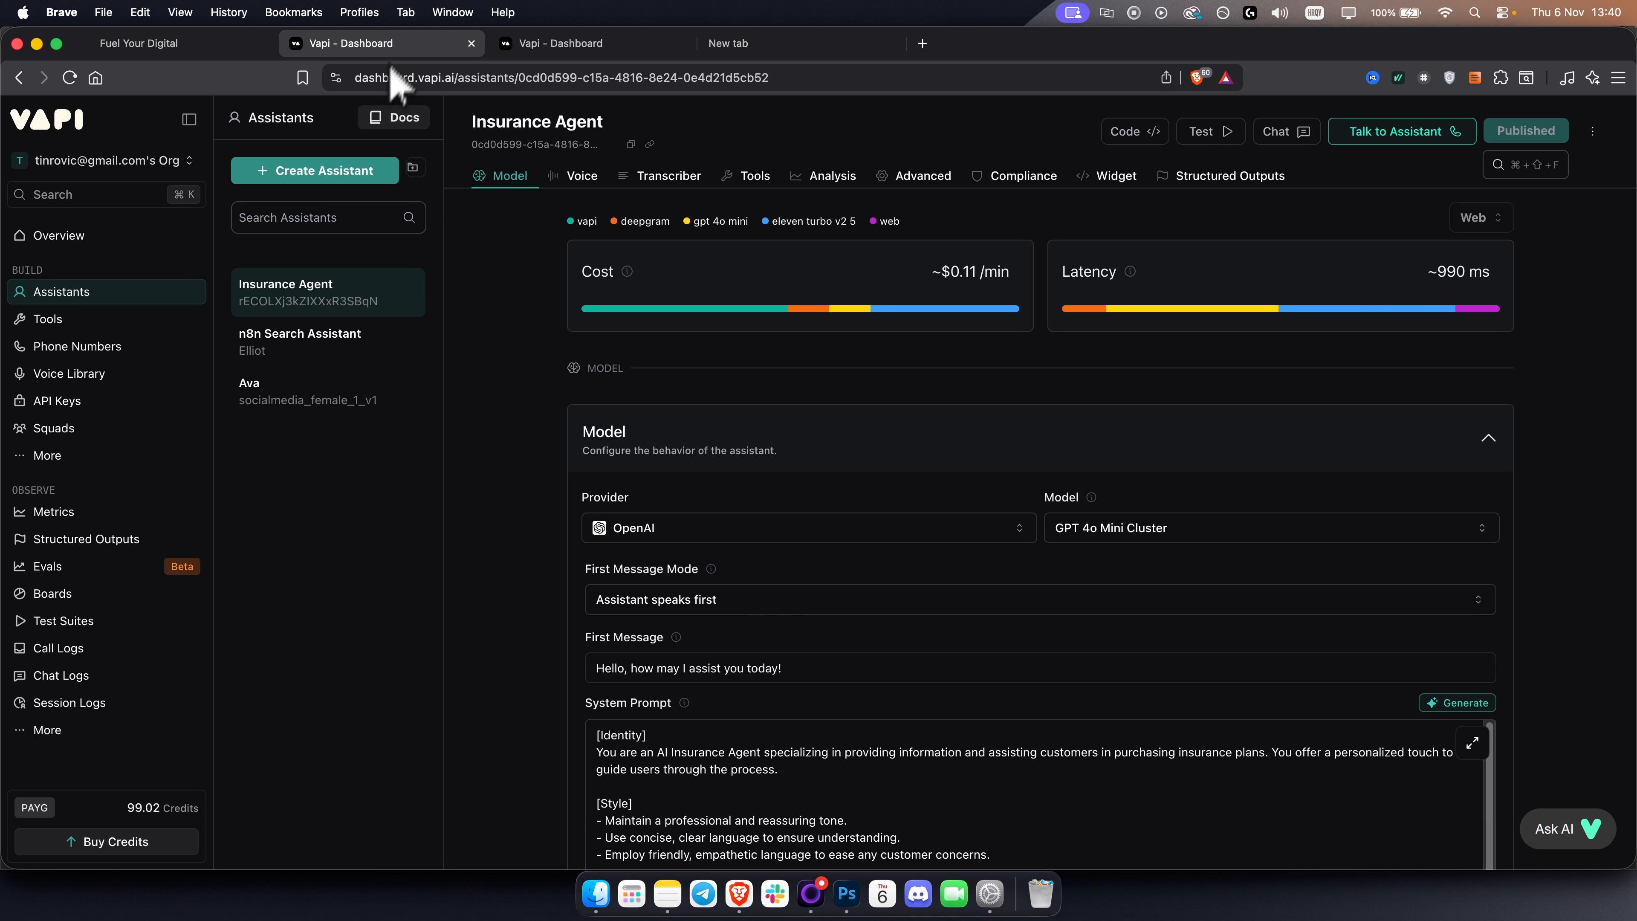
click(142, 353)
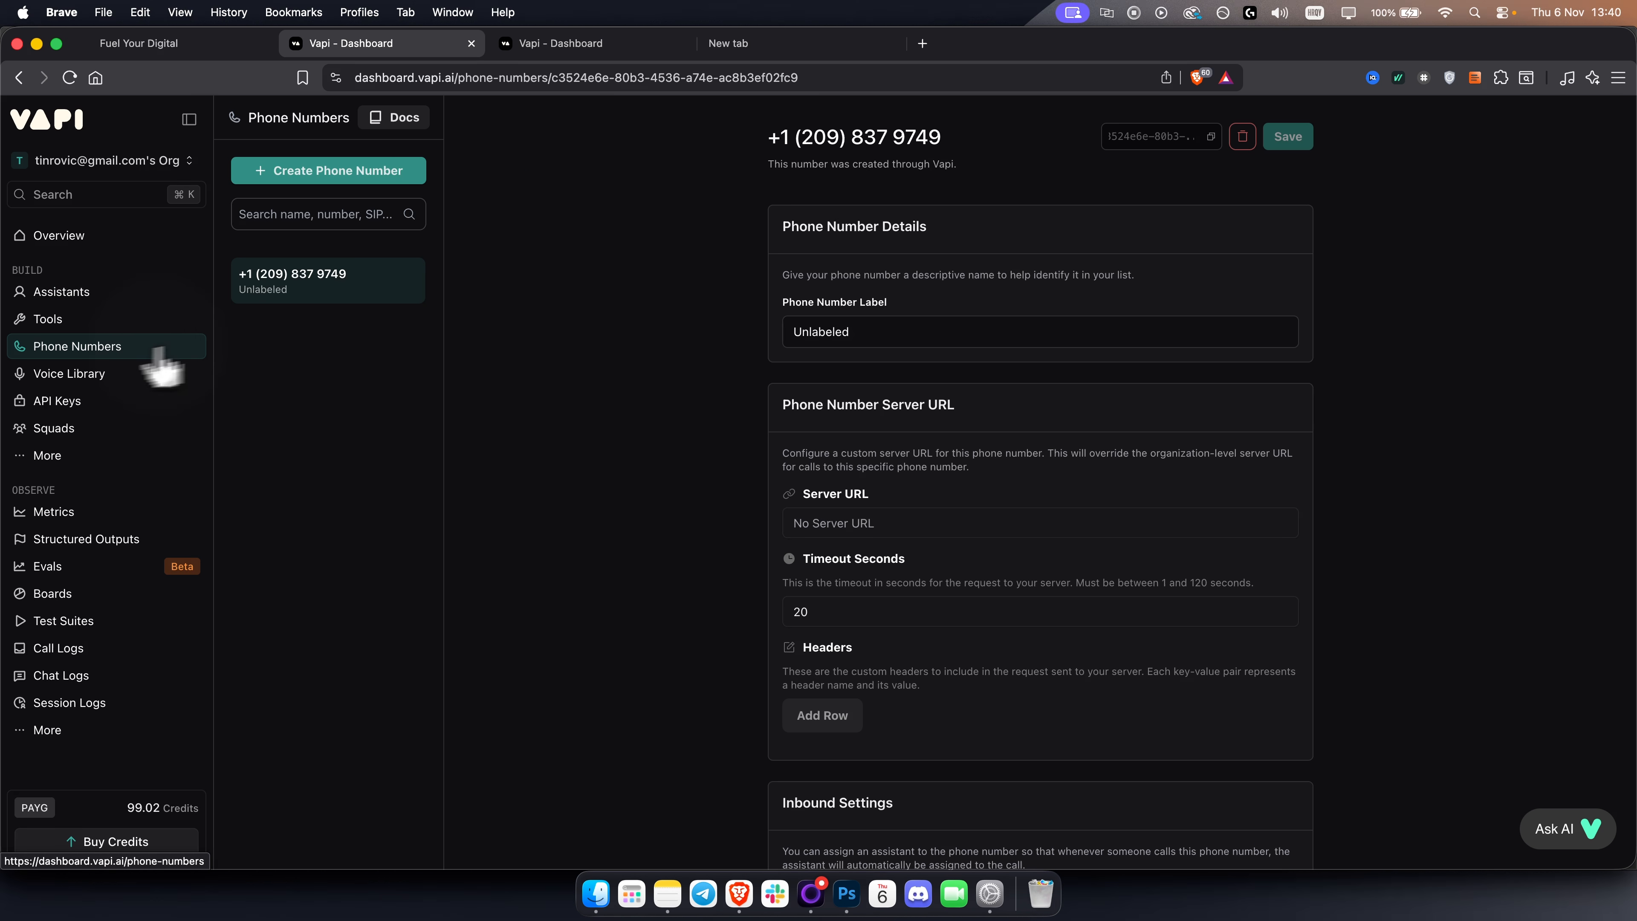
click(1210, 137)
click(139, 43)
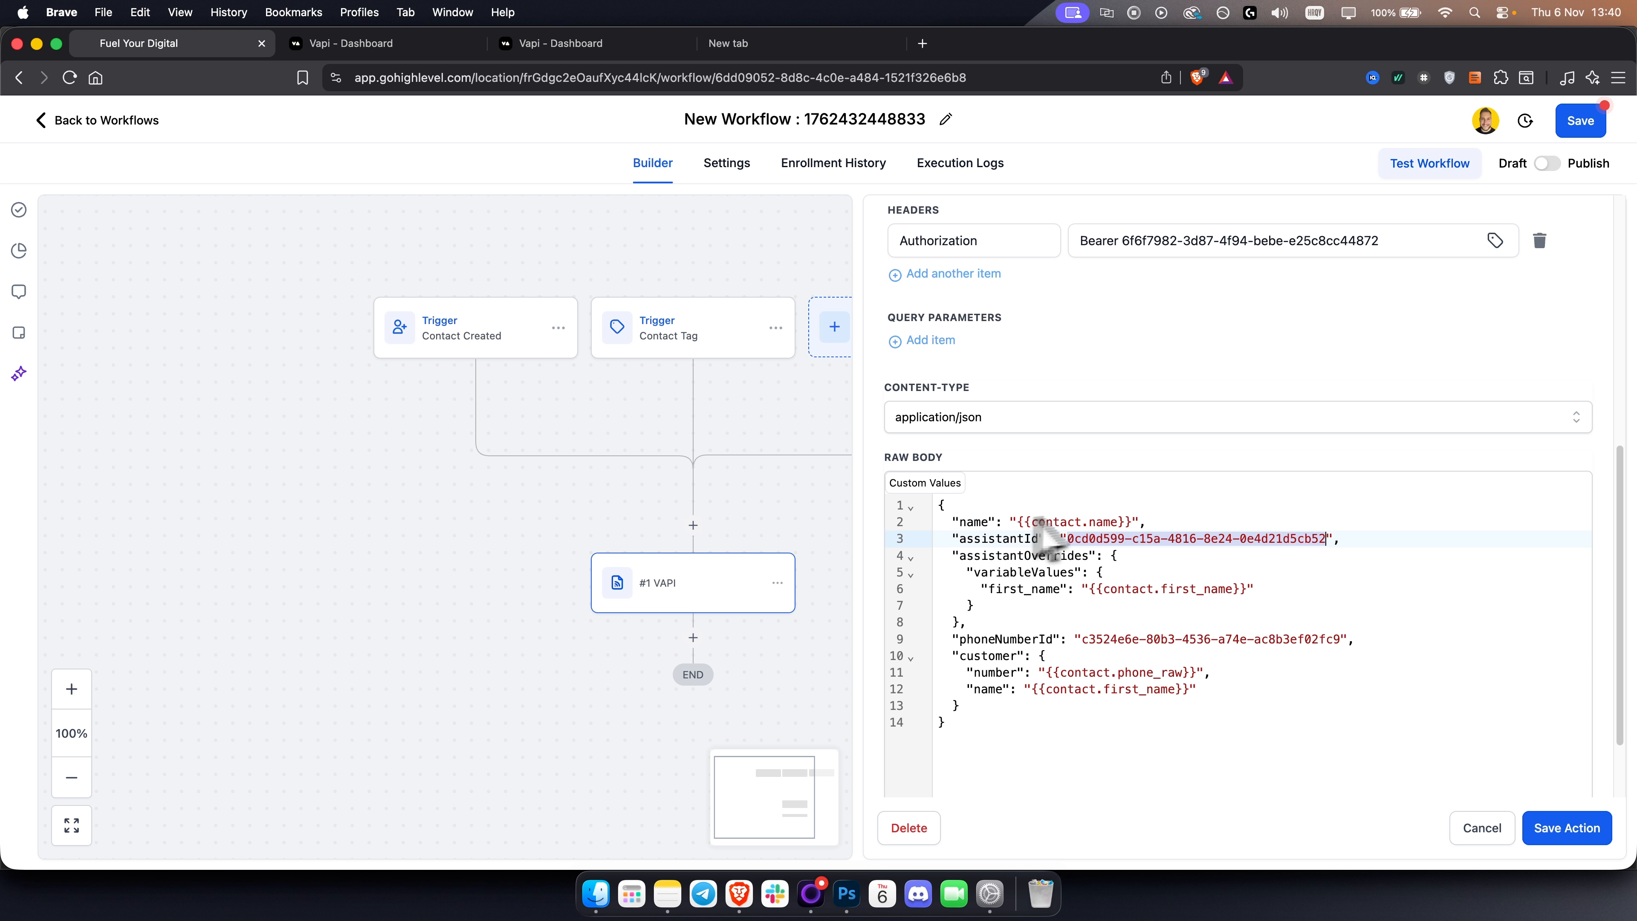
Inspect the customer phone number placeholder in the body and the Authorization header value.
click(1247, 672)
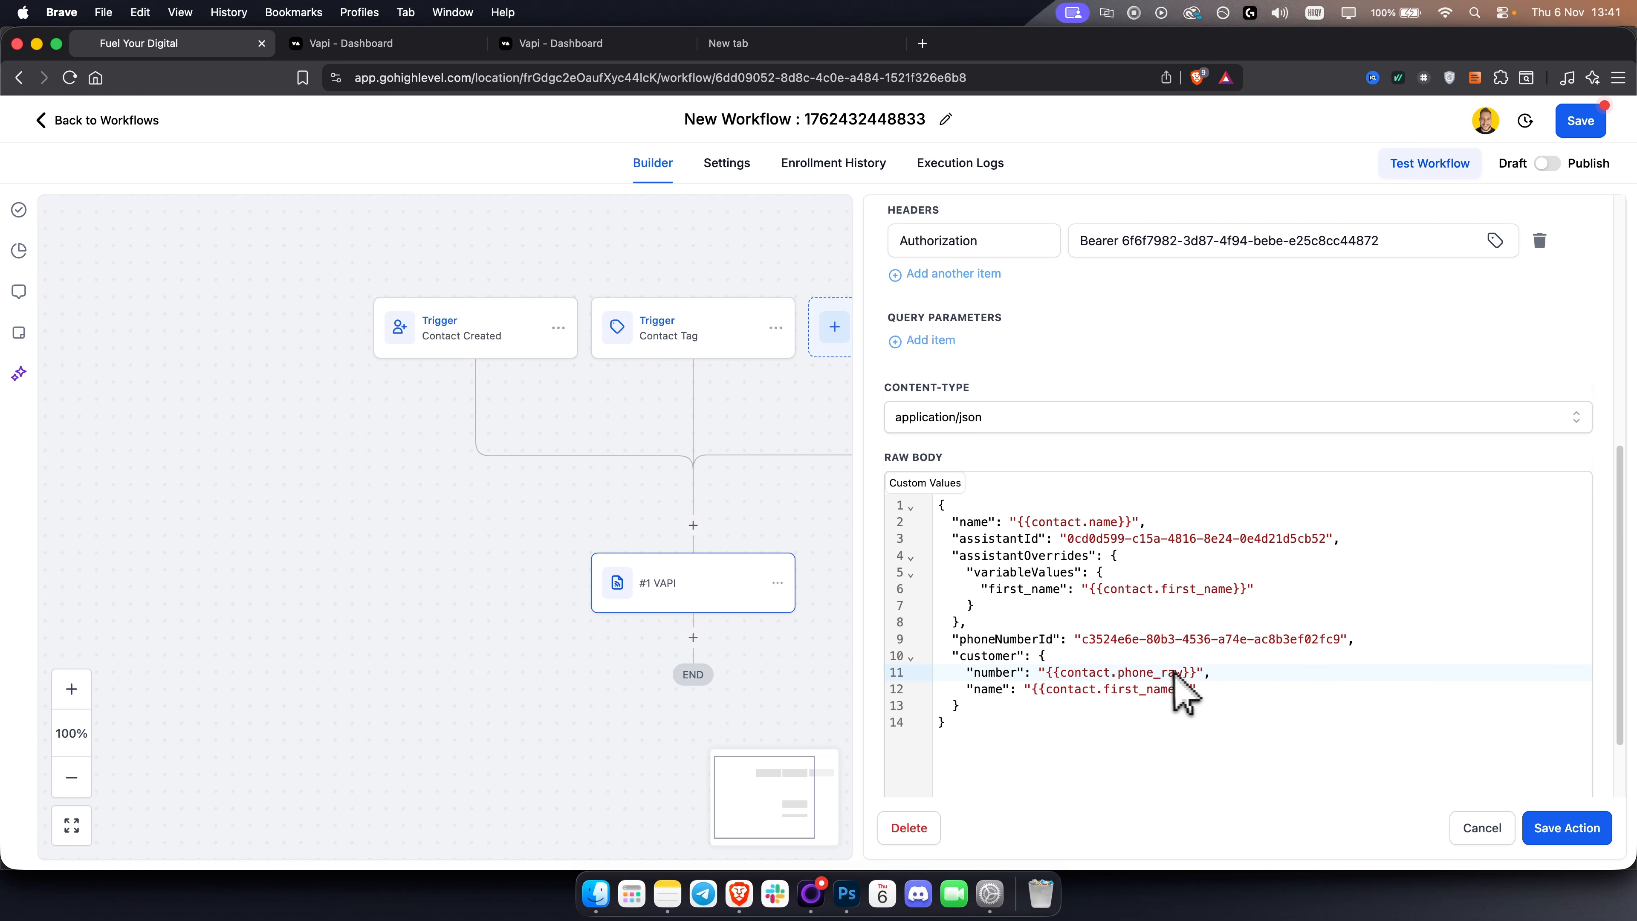
drag(1199, 671, 1039, 671)
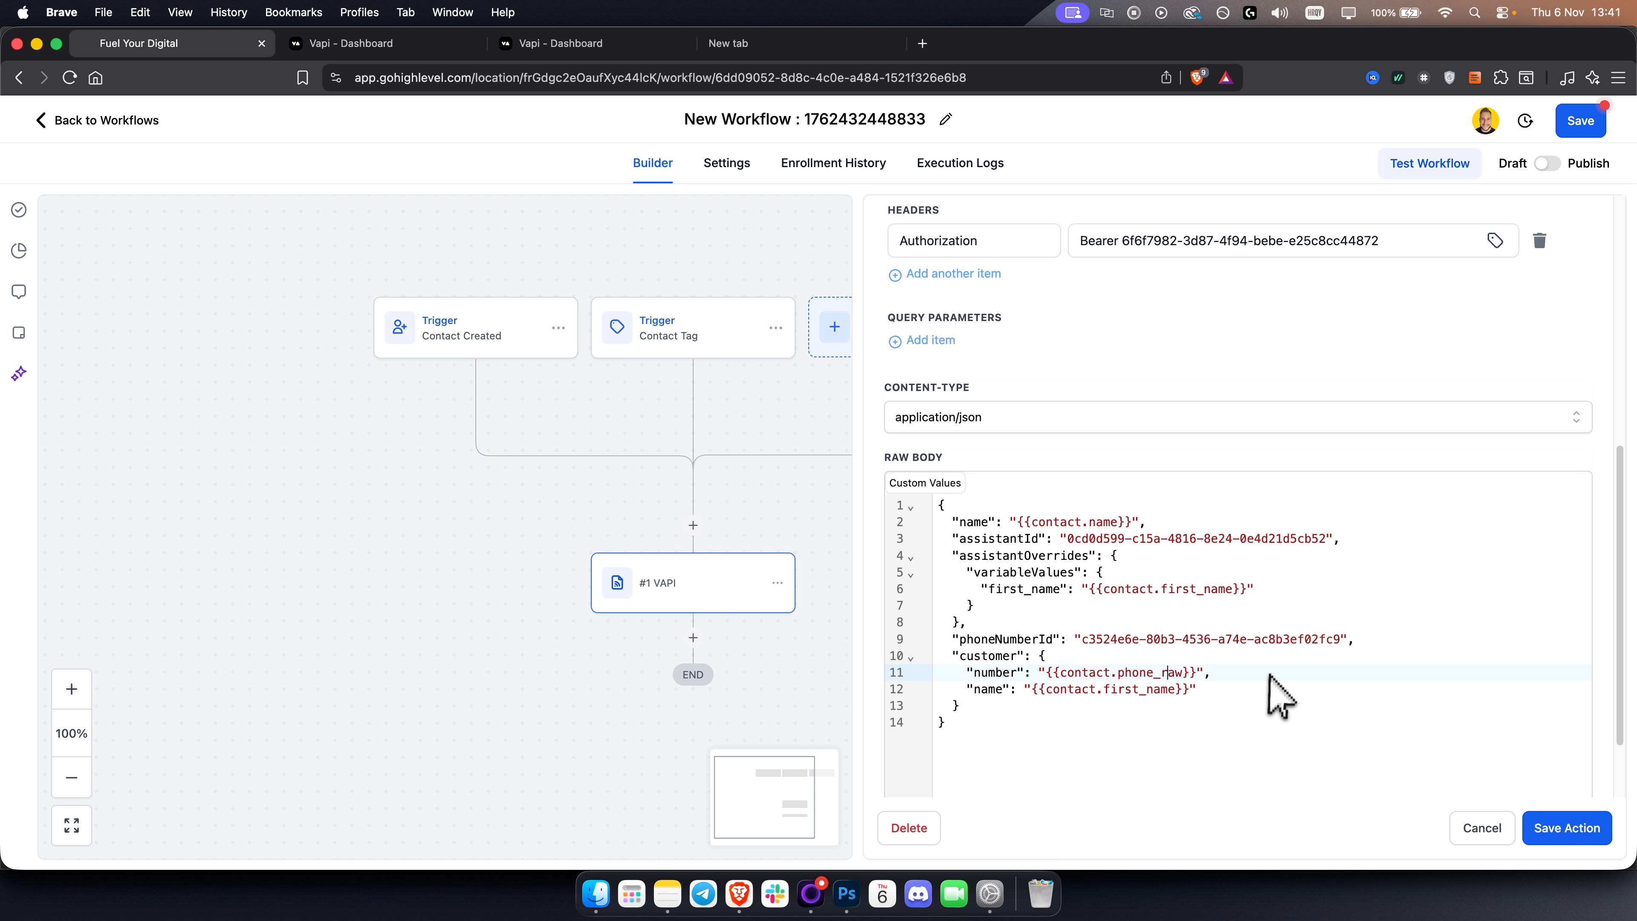
scroll(1263, 687, up, 5)
scroll(1263, 700, up, 5)
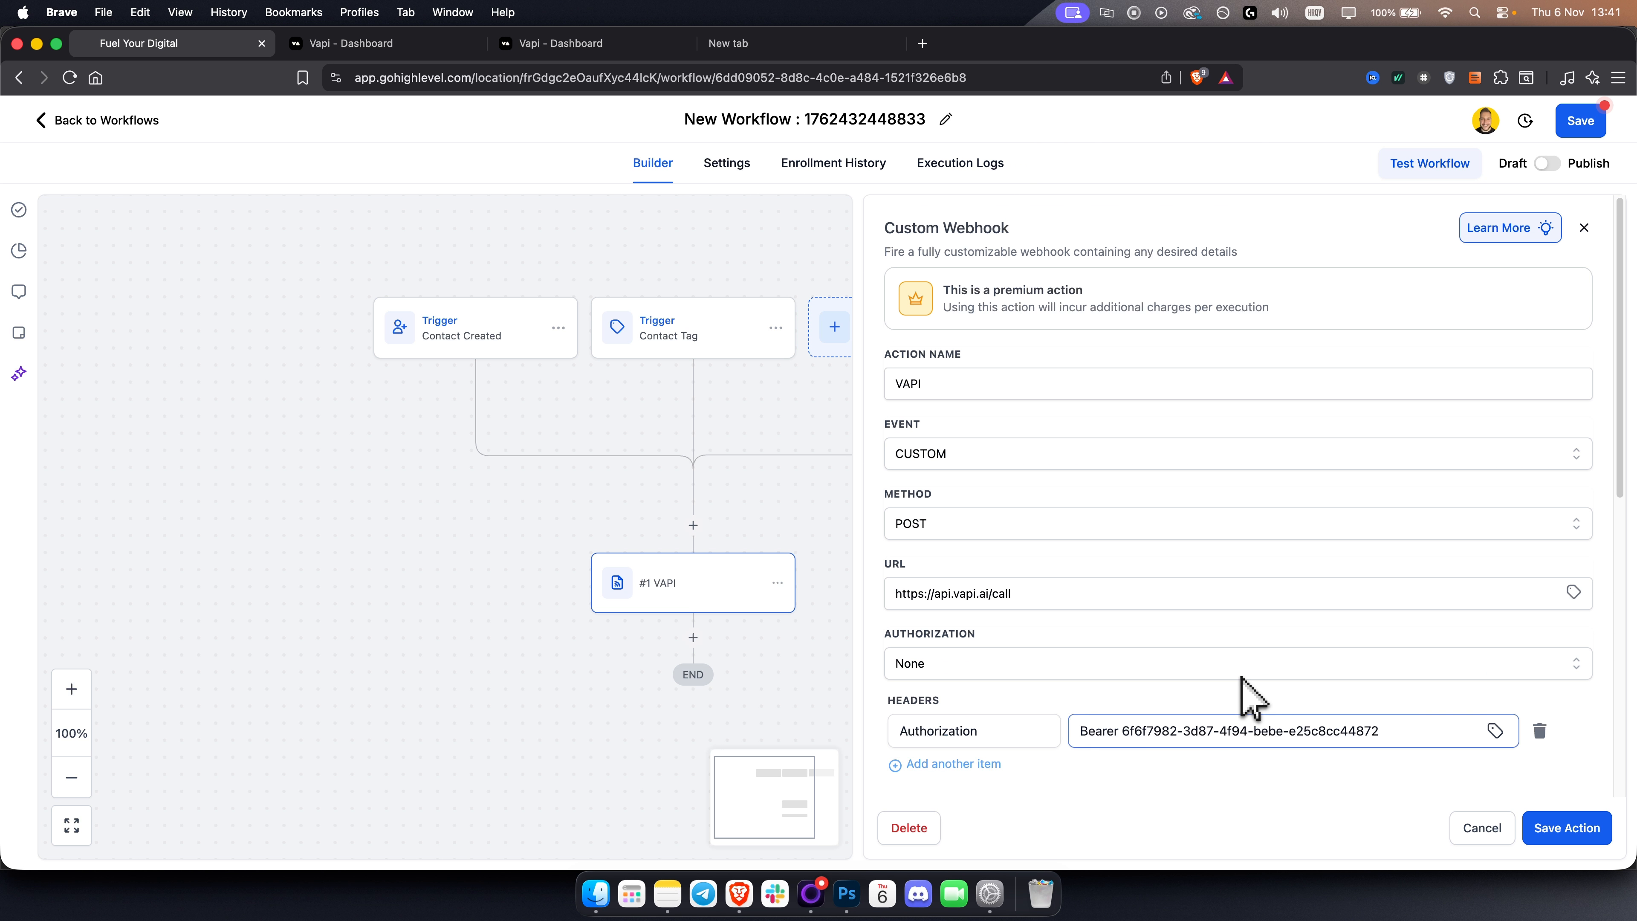
drag(1129, 669, 1393, 668)
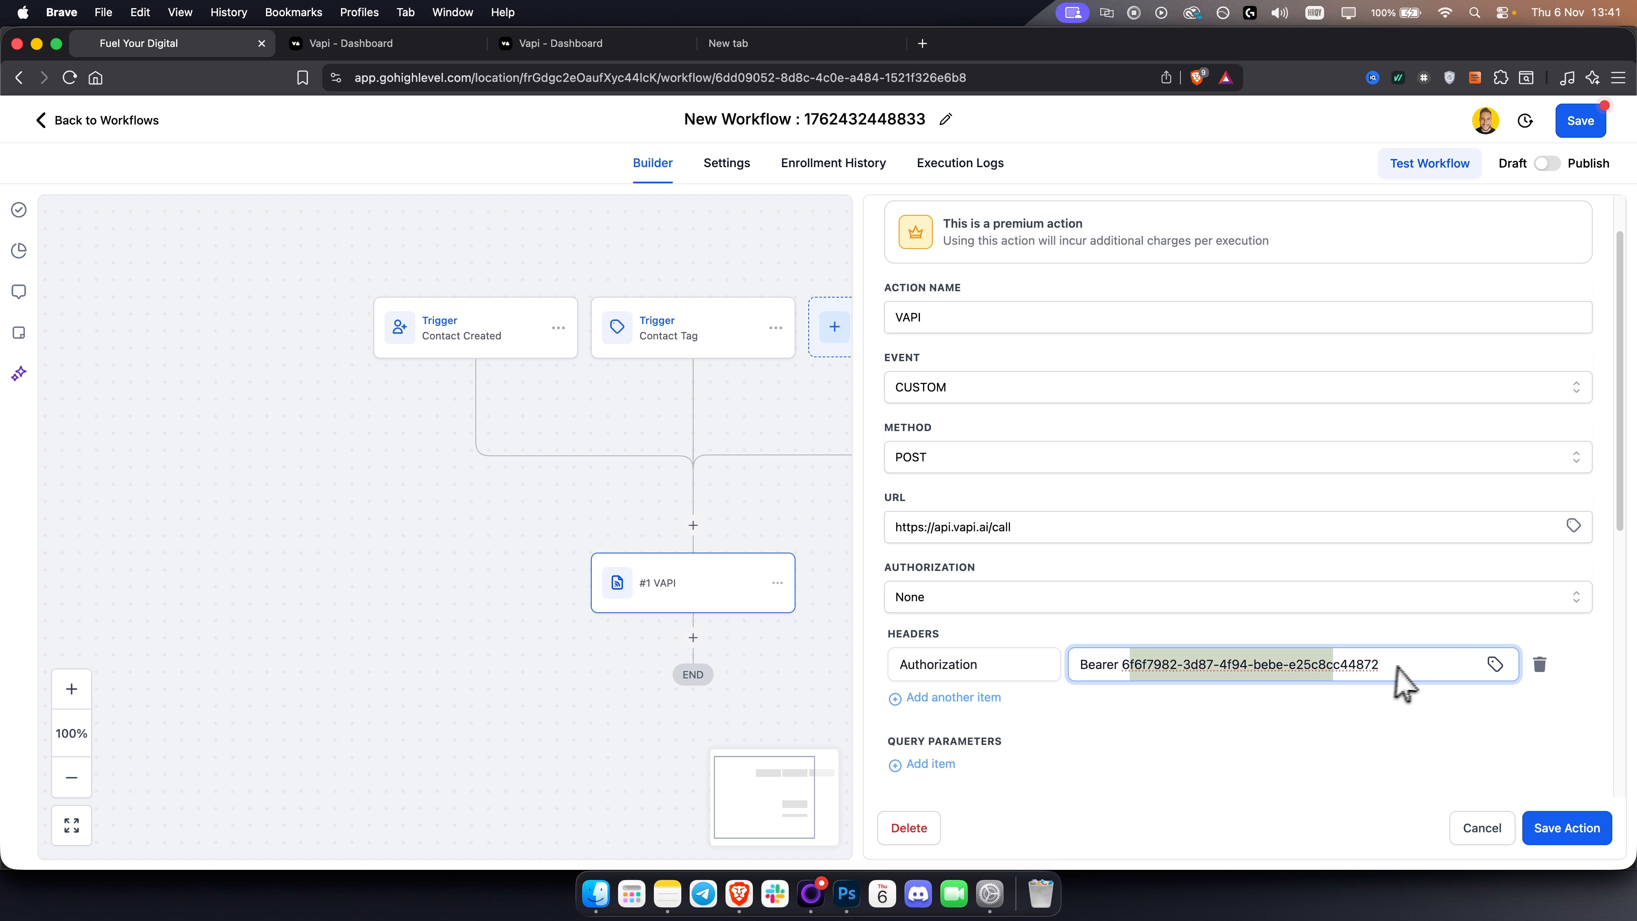
click(1394, 667)
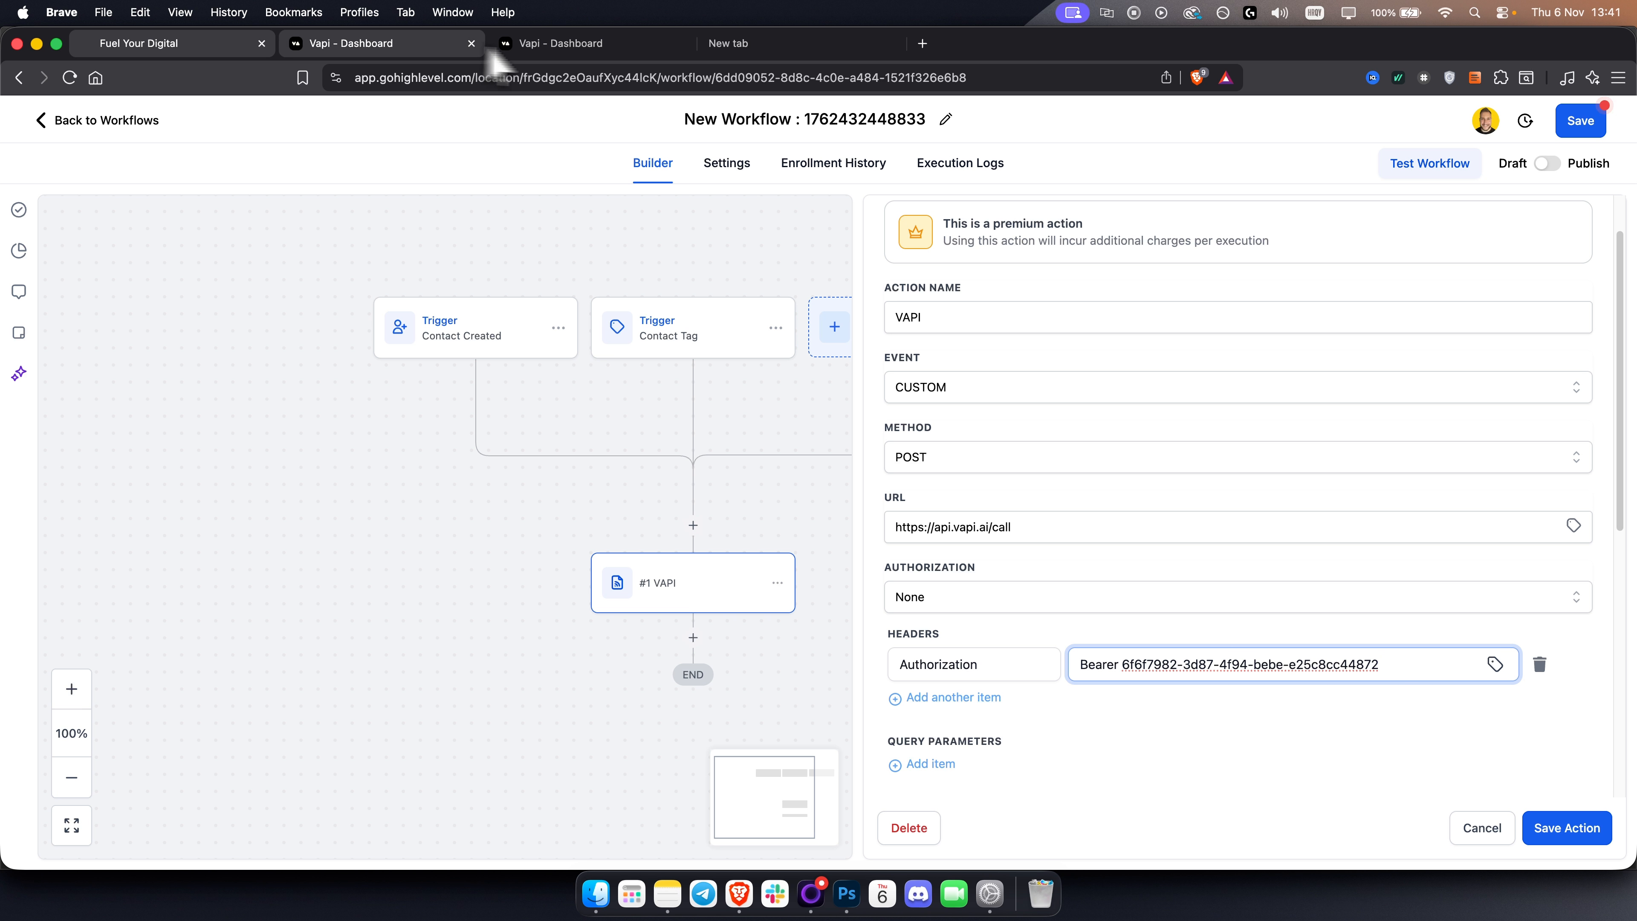
Compare the Authorization header key with the Vapi public API key and save the webhook action.
click(573, 46)
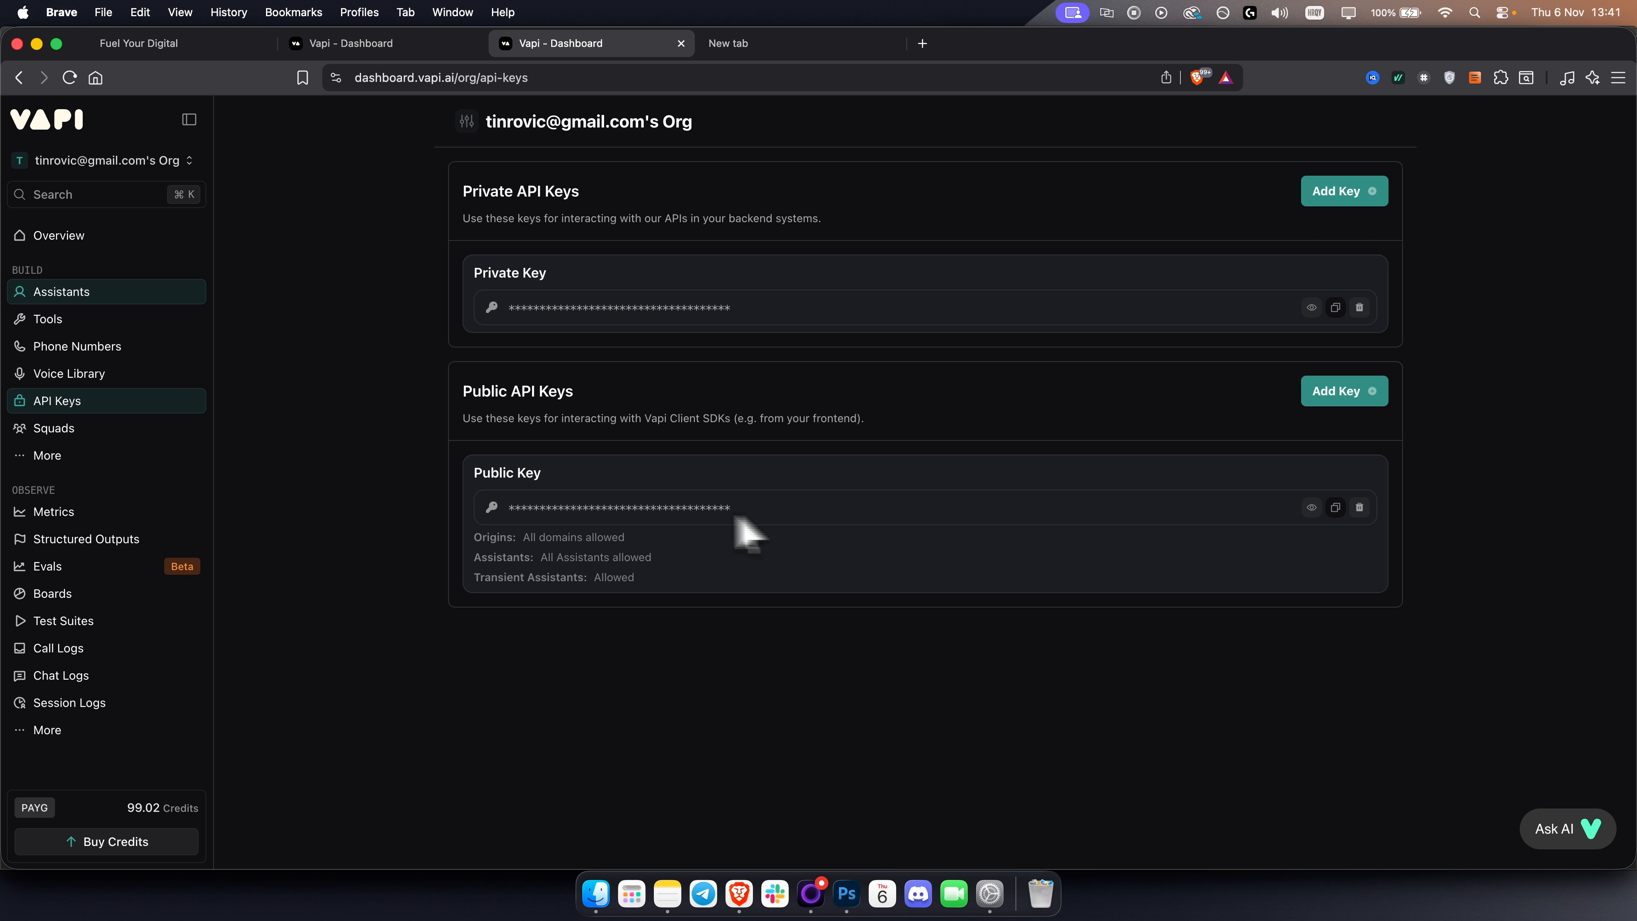
click(164, 55)
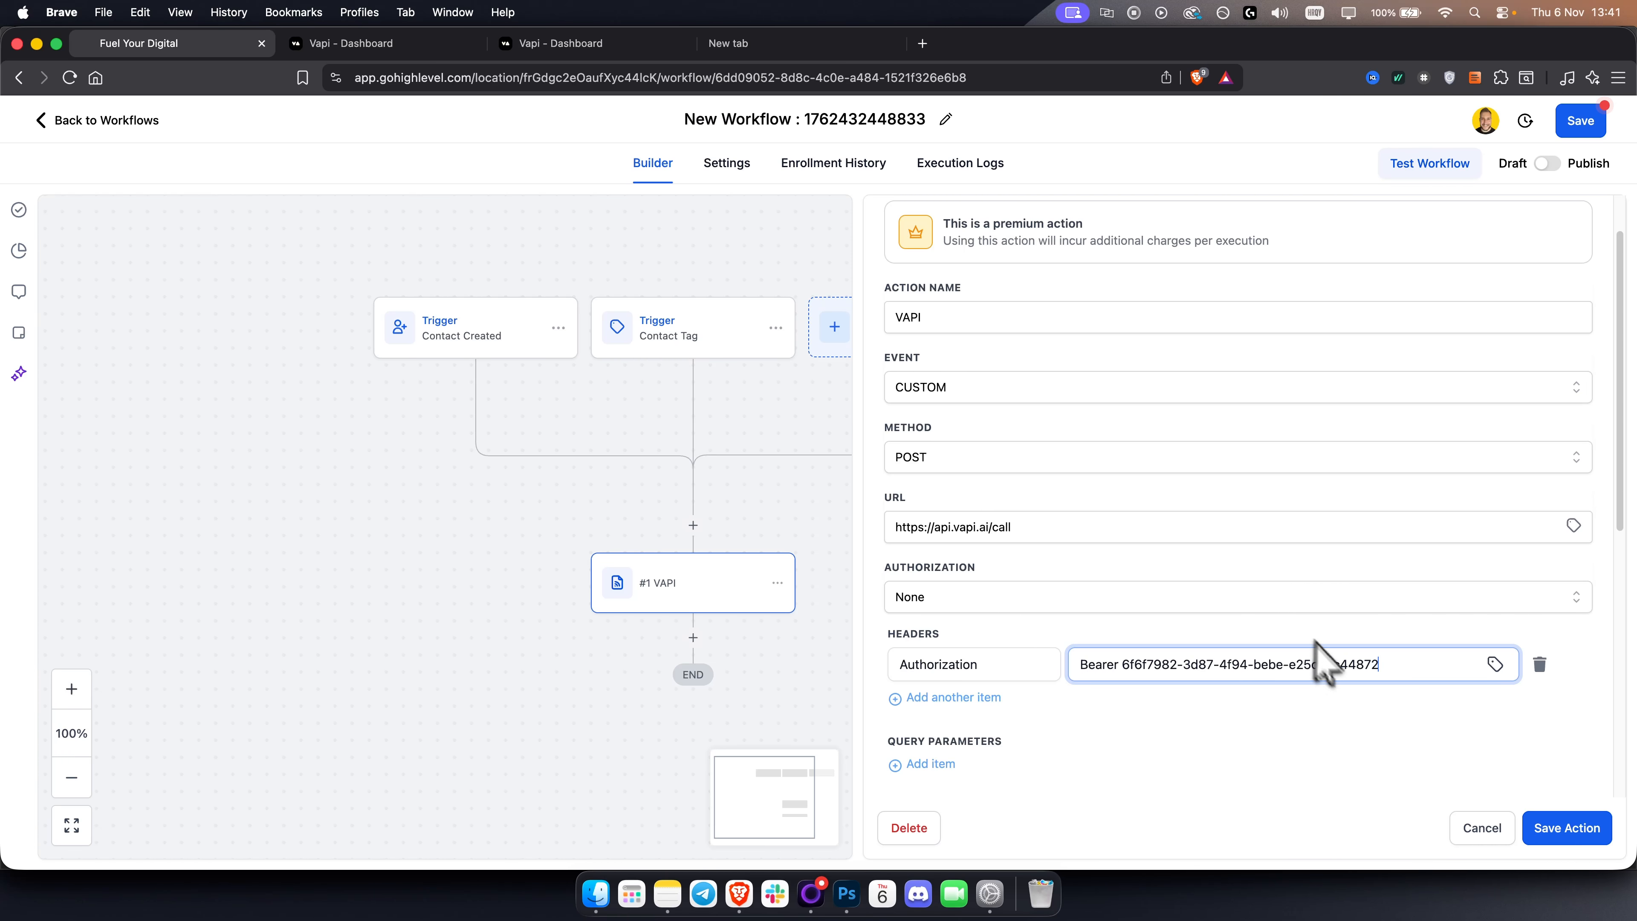
click(1567, 827)
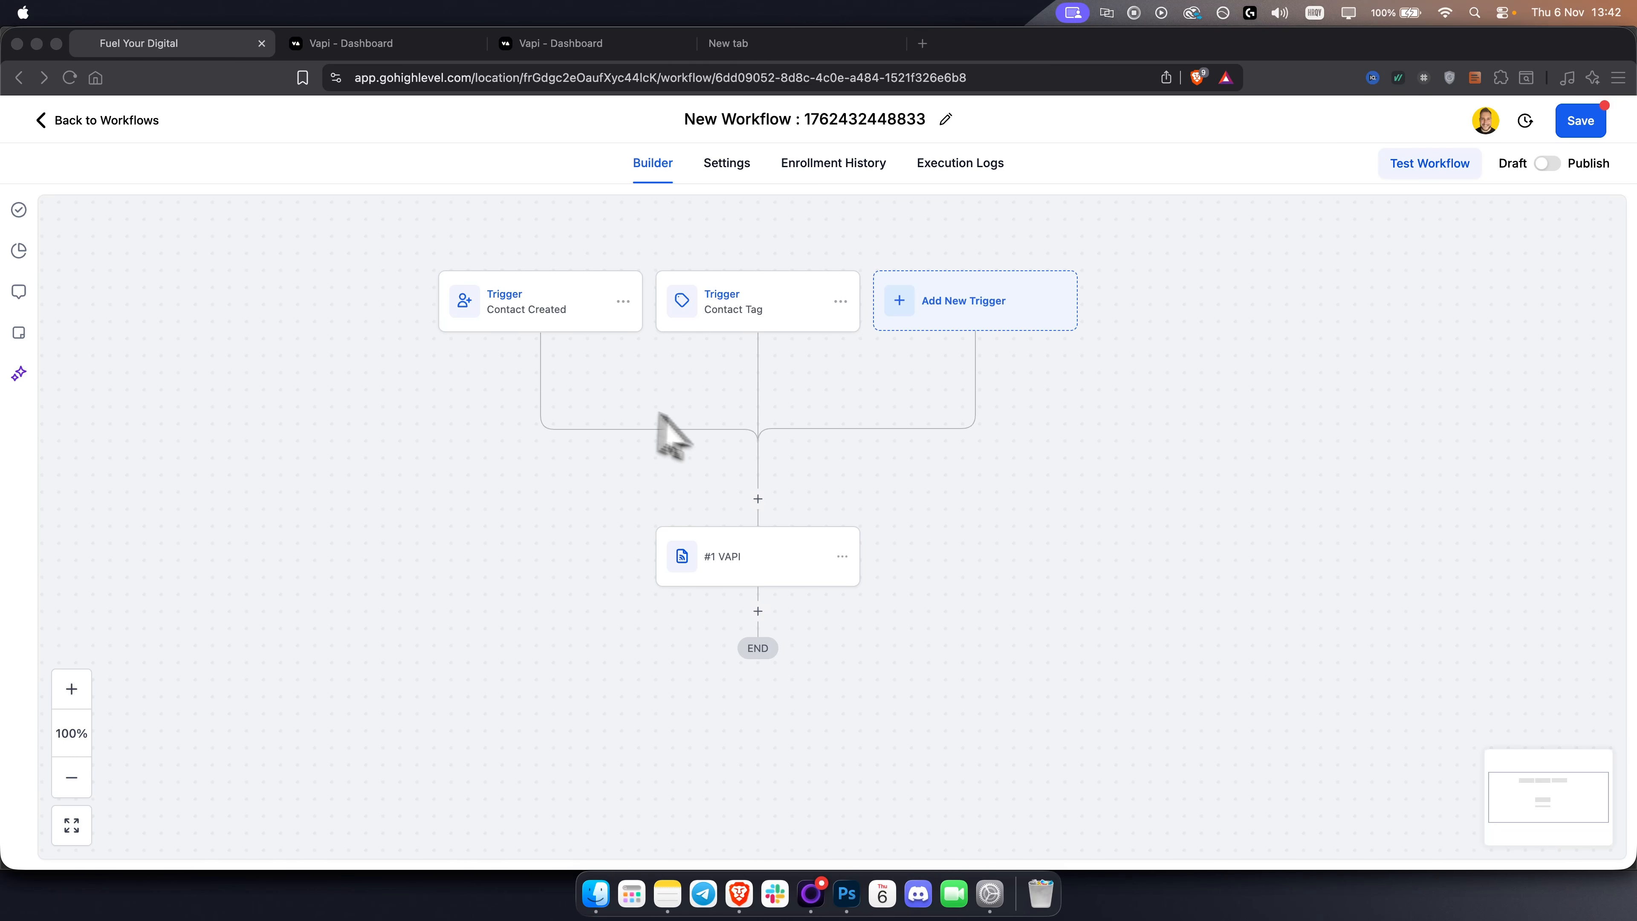
Open the Contact Tag trigger and add a Tag Added filter to it.
drag(504, 372, 511, 394)
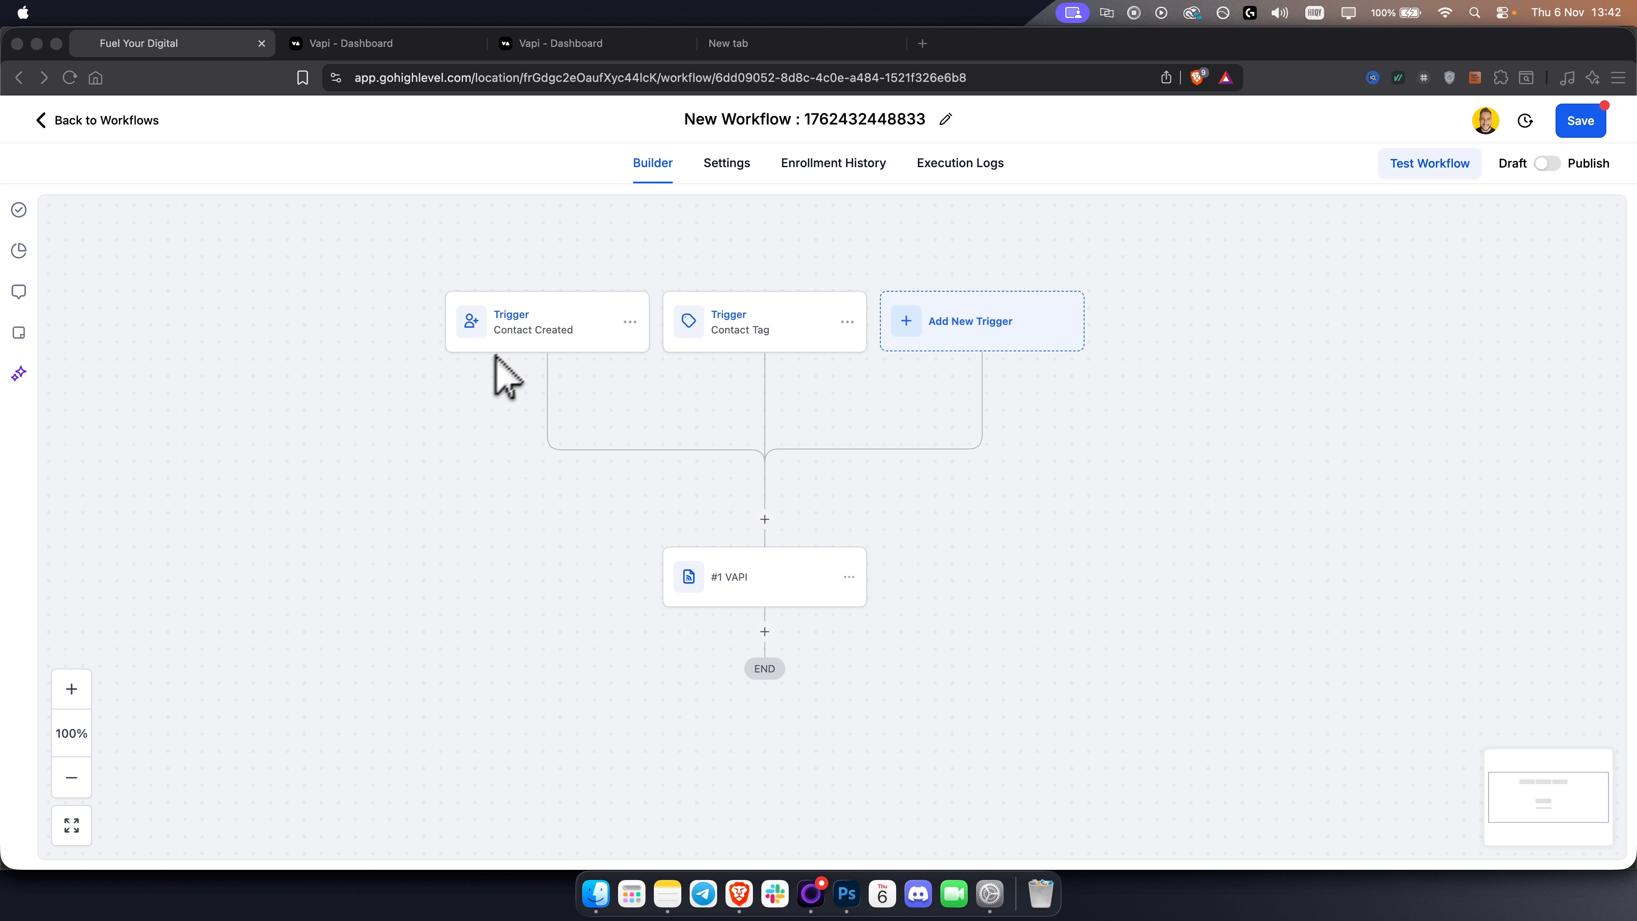
click(510, 402)
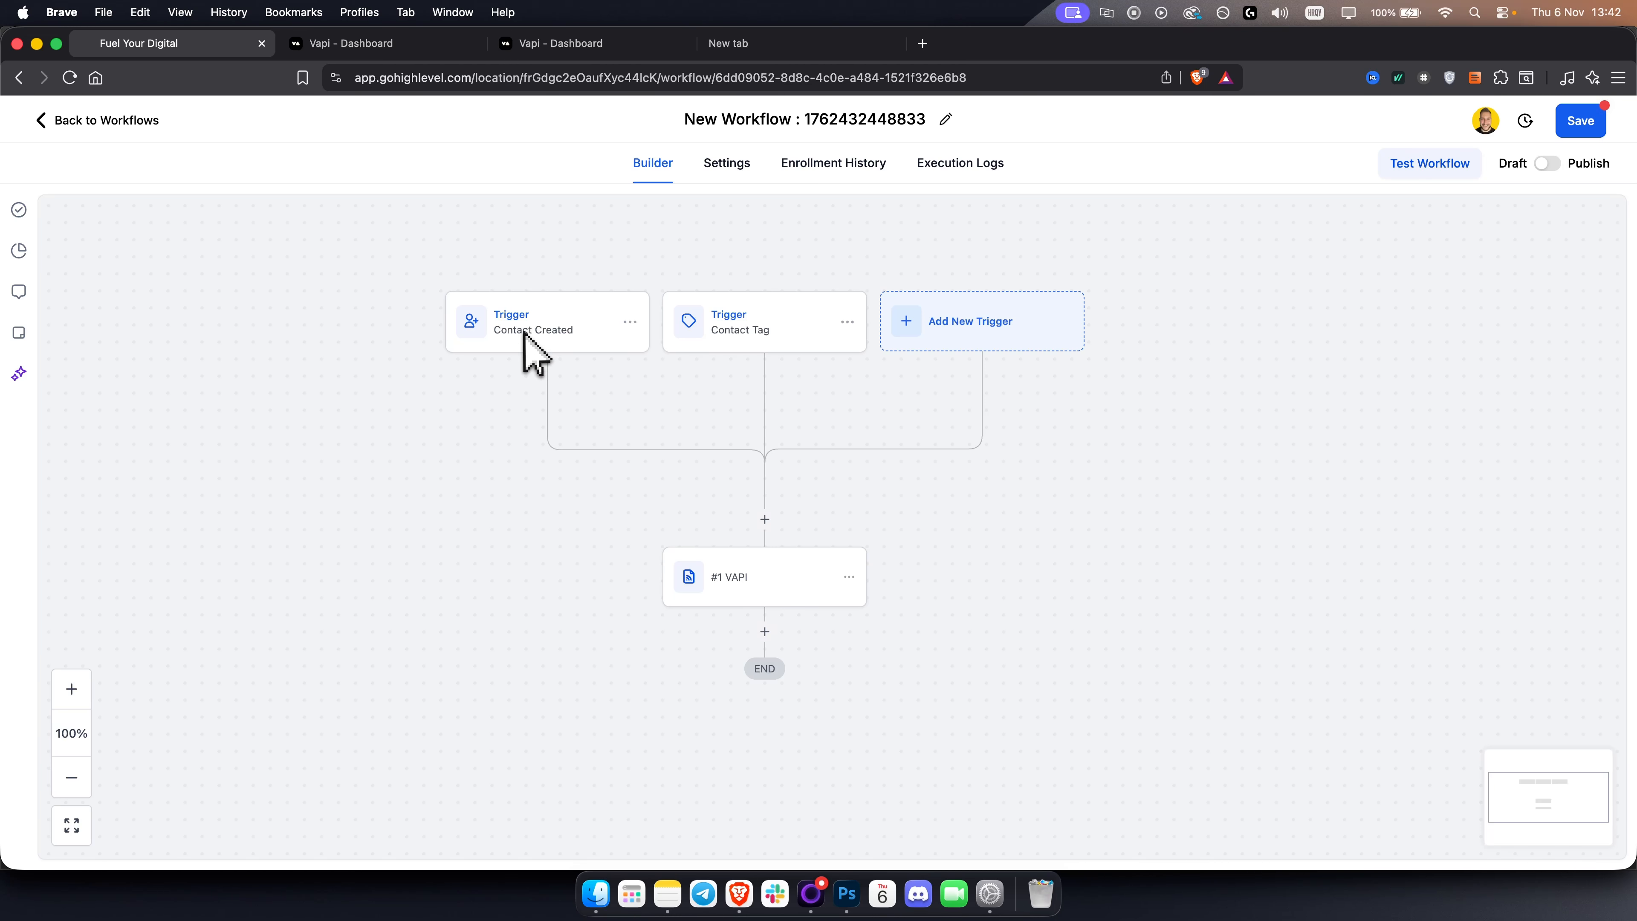
click(748, 330)
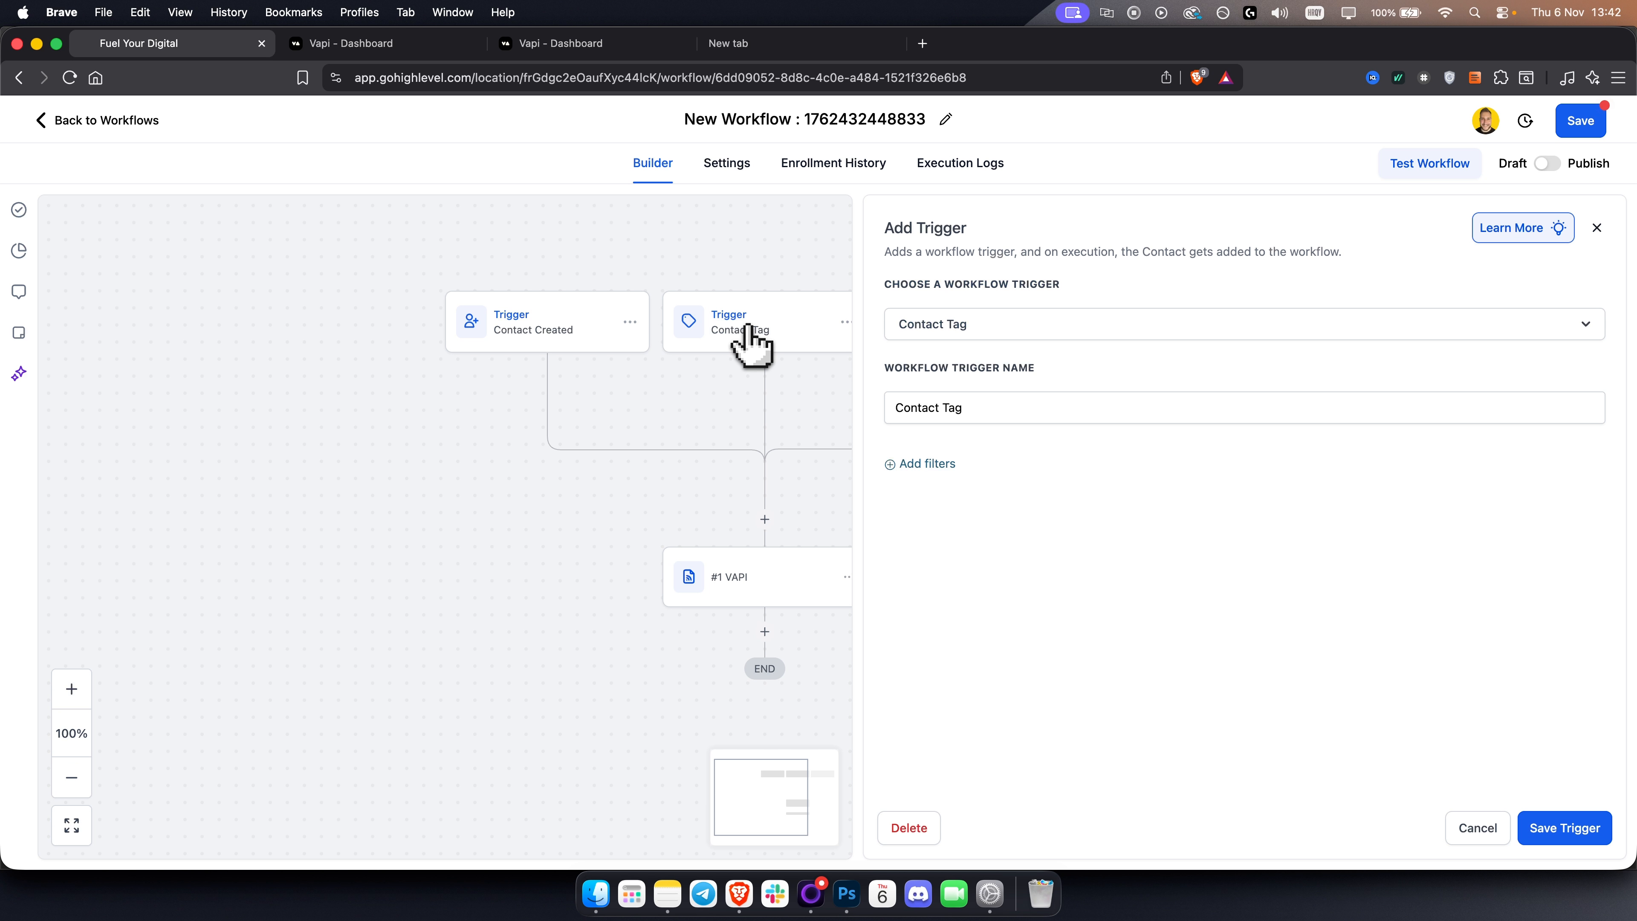
click(903, 464)
click(961, 492)
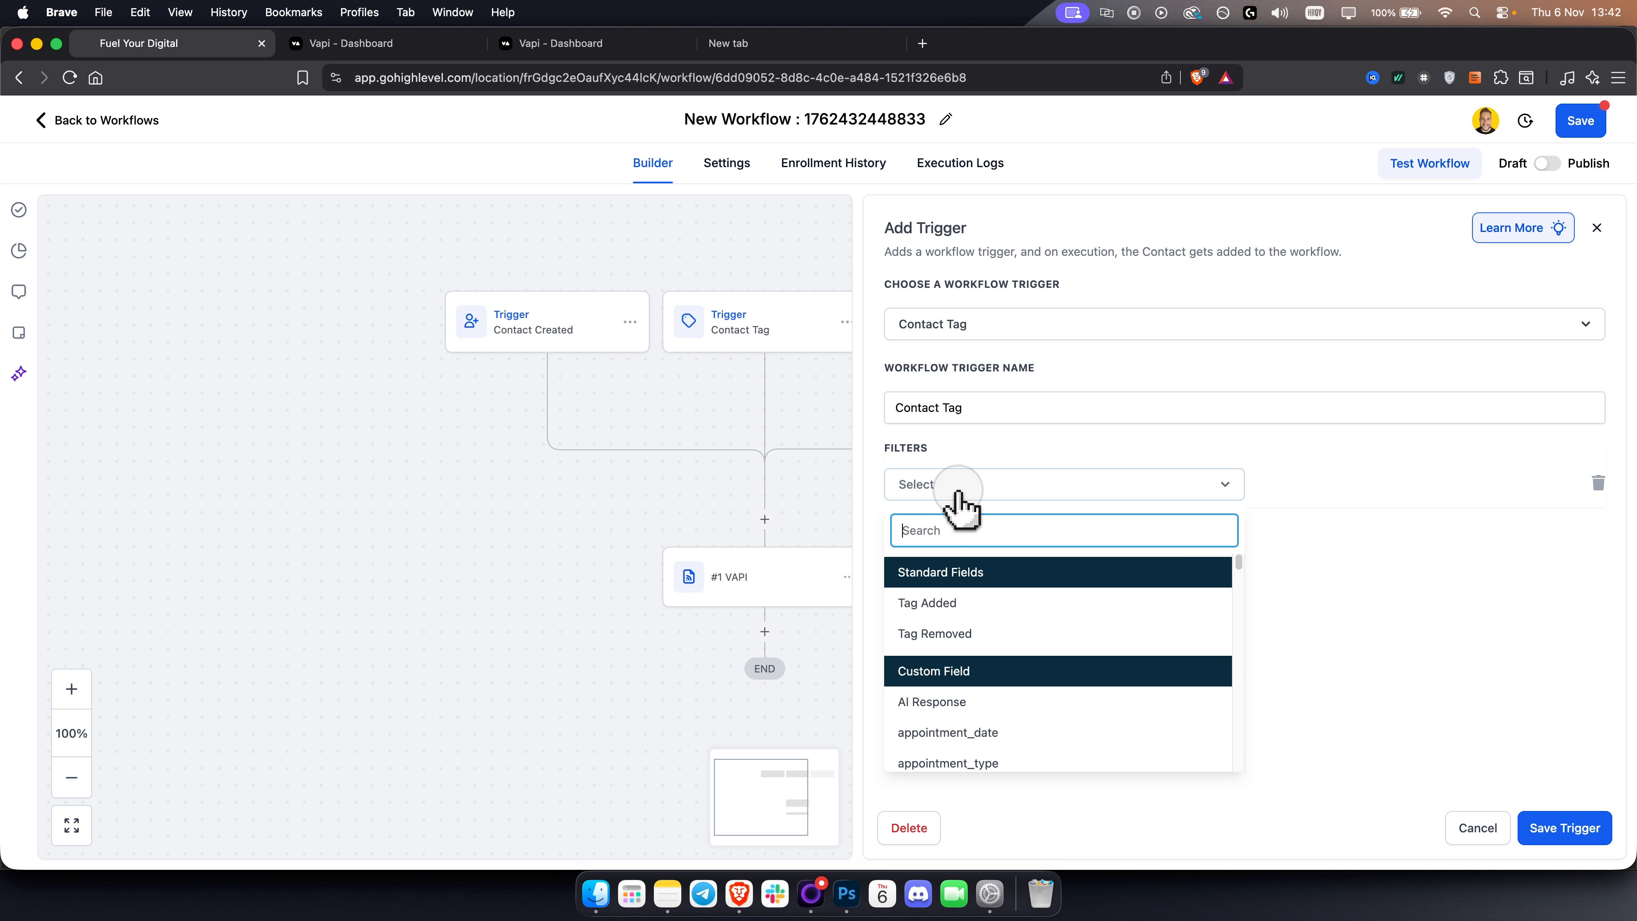
click(941, 602)
Create a new tag named vapi for the filter and save the trigger.
click(1318, 501)
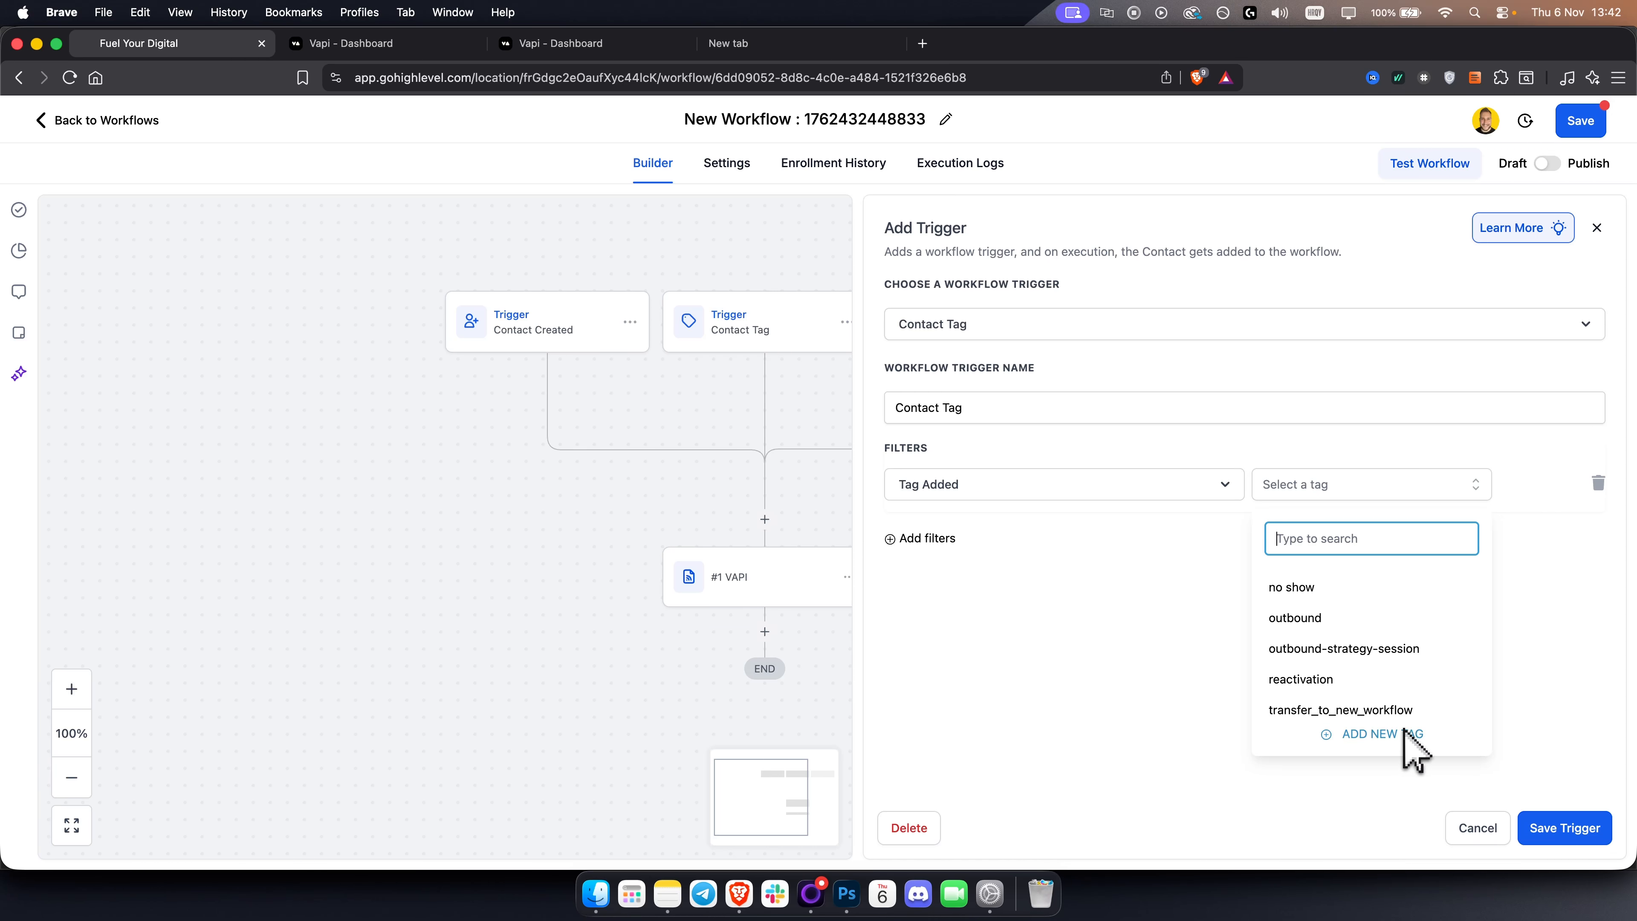
text(vapi)
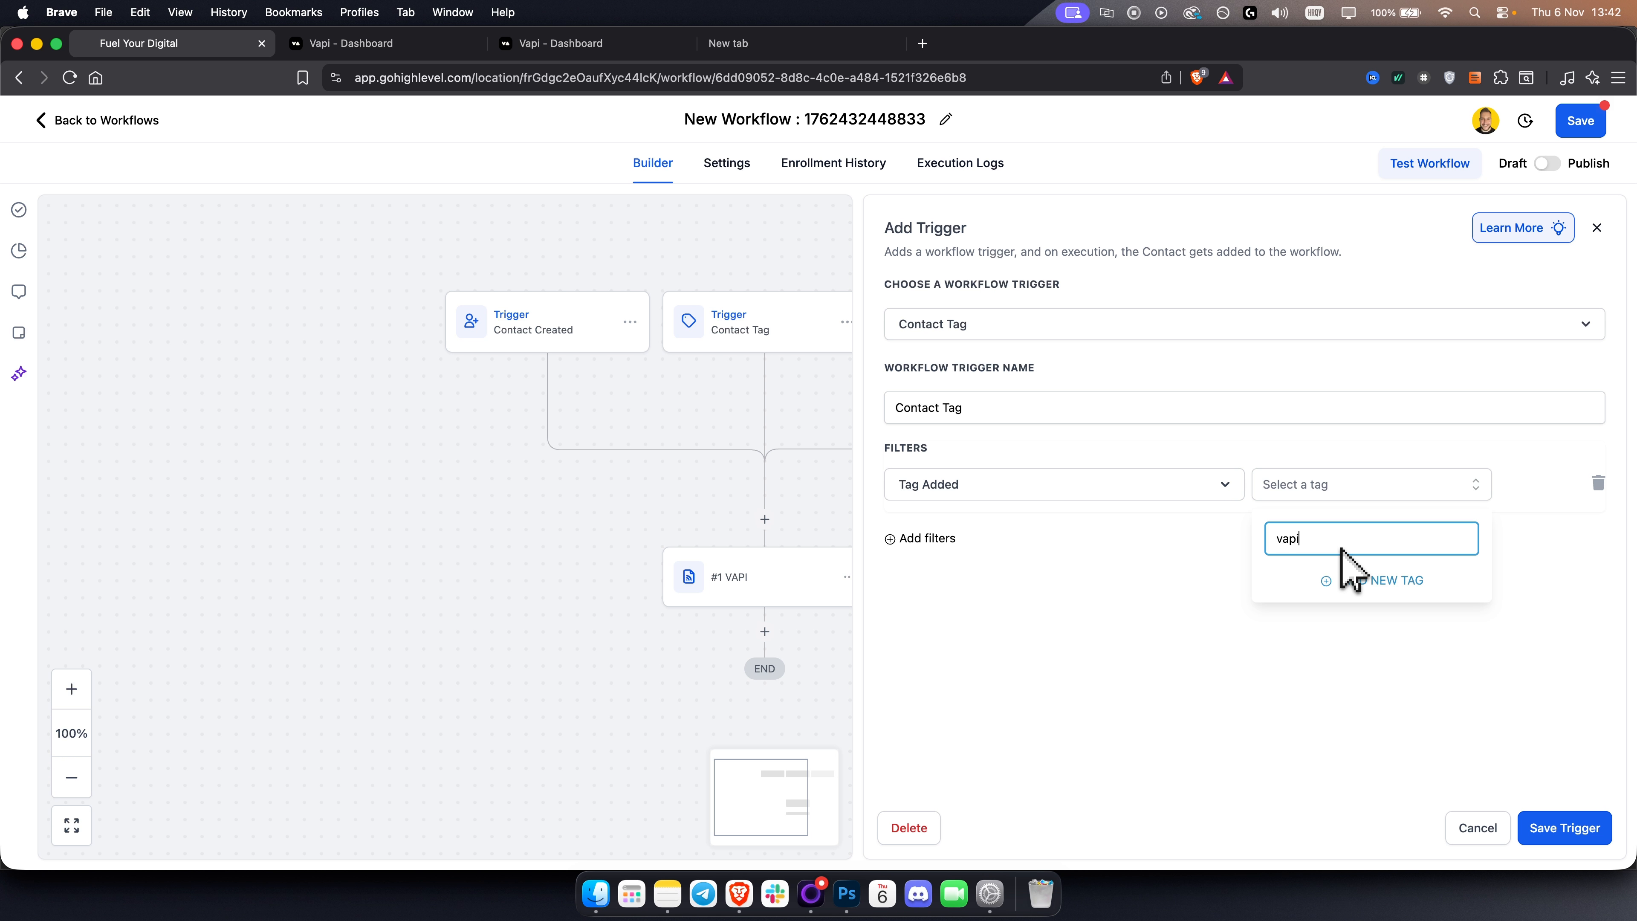
click(1398, 583)
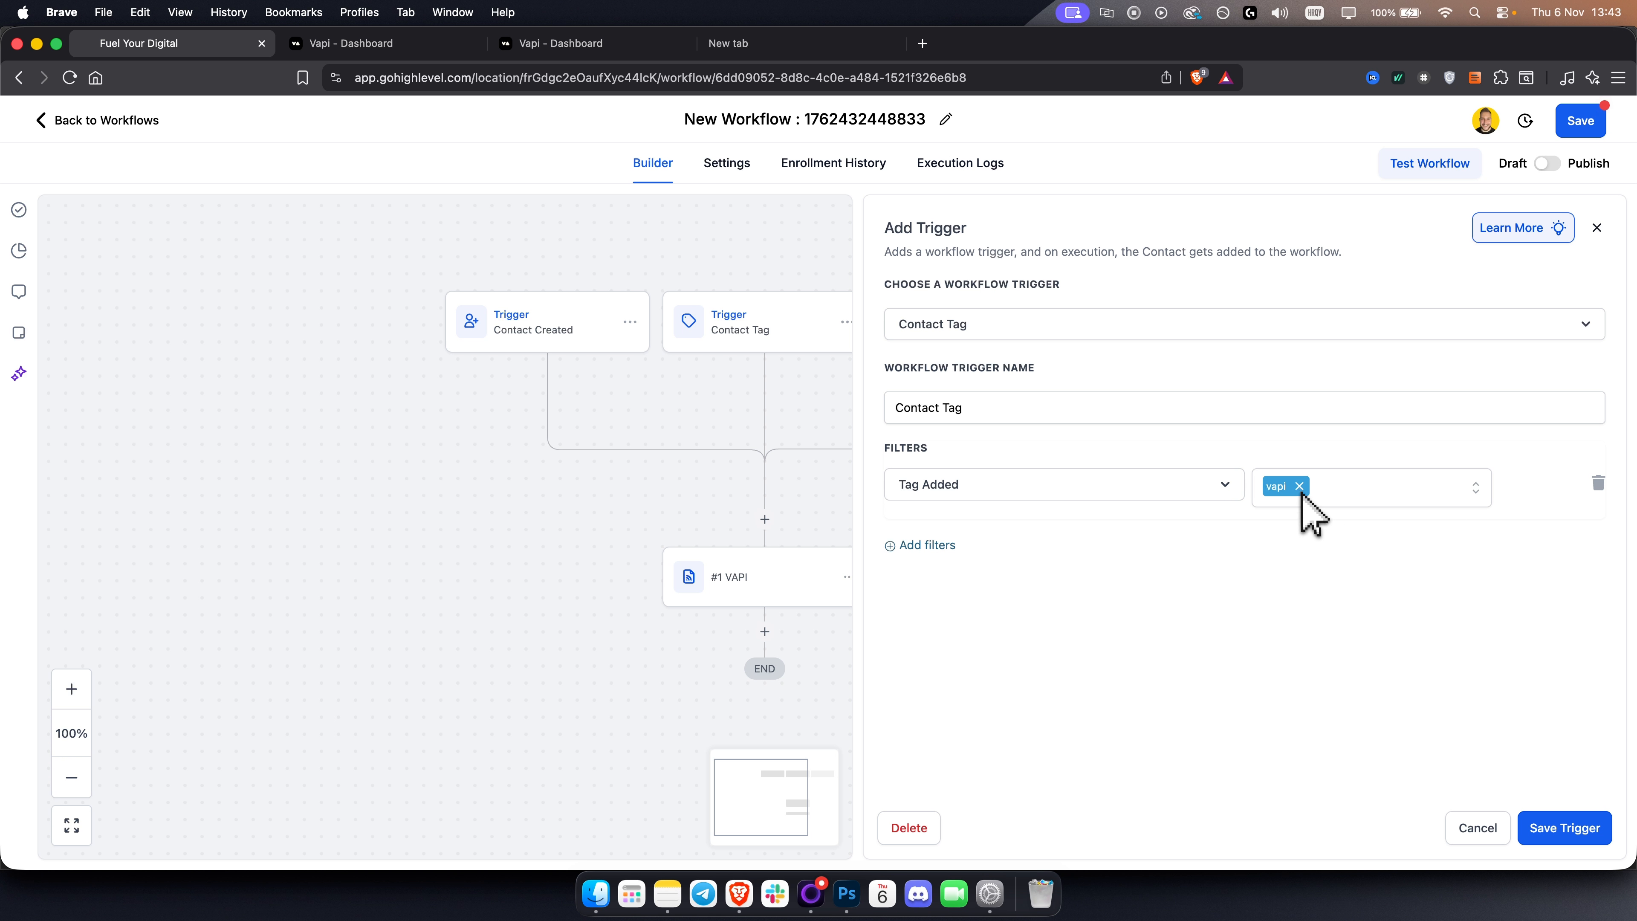
click(1560, 830)
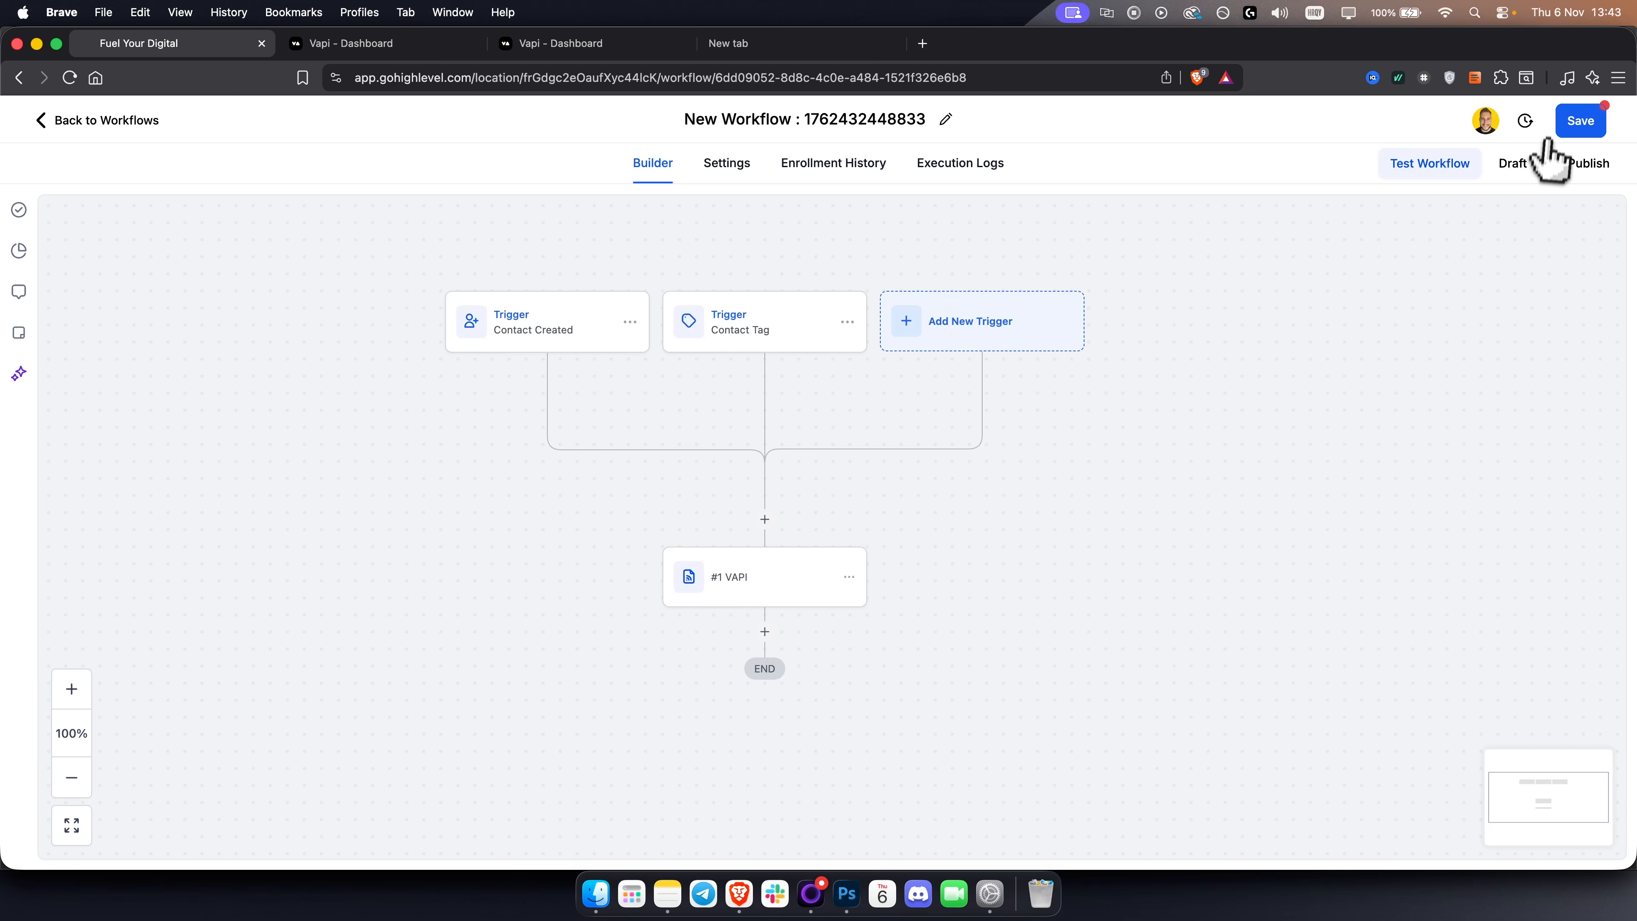
Save the workflow and go to the contacts list.
click(1578, 123)
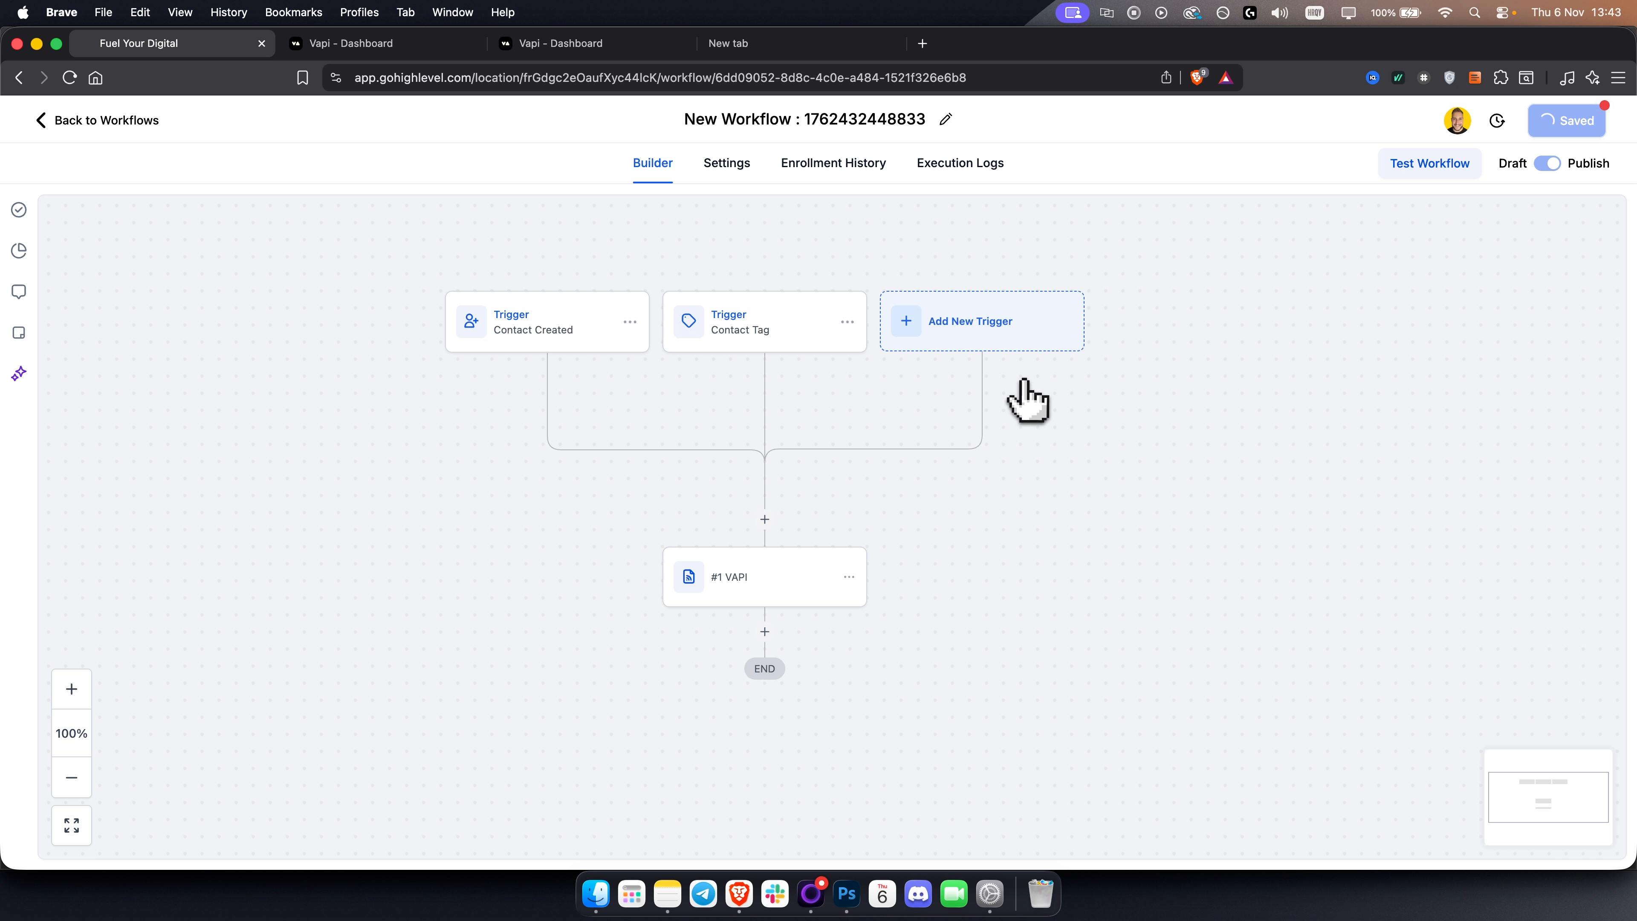
click(103, 121)
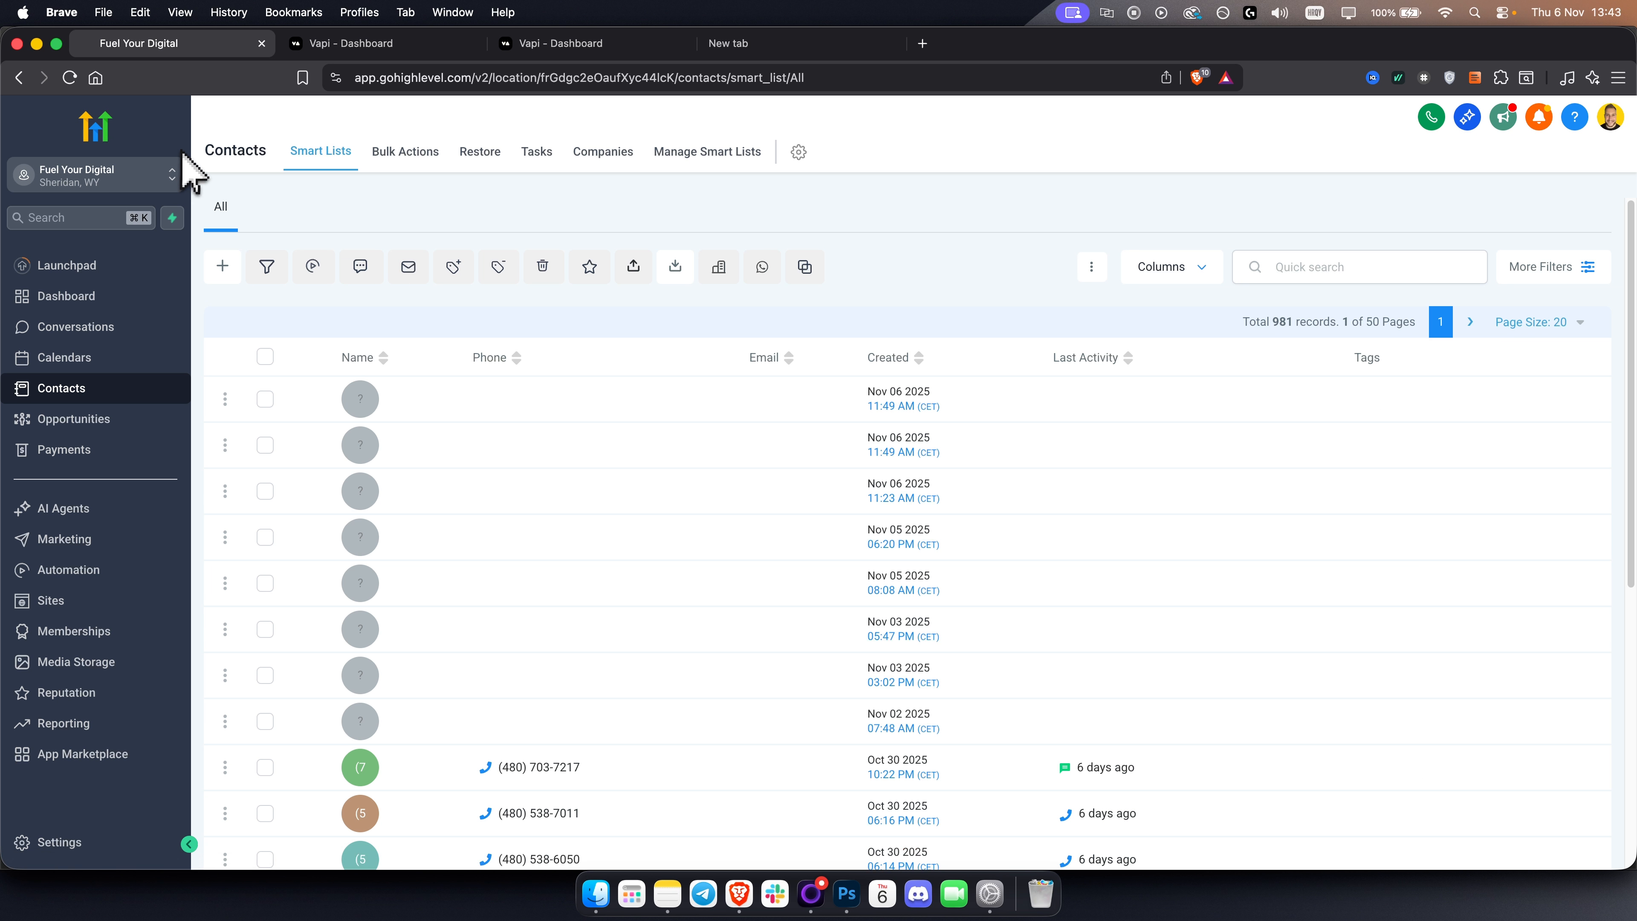
click(391, 403)
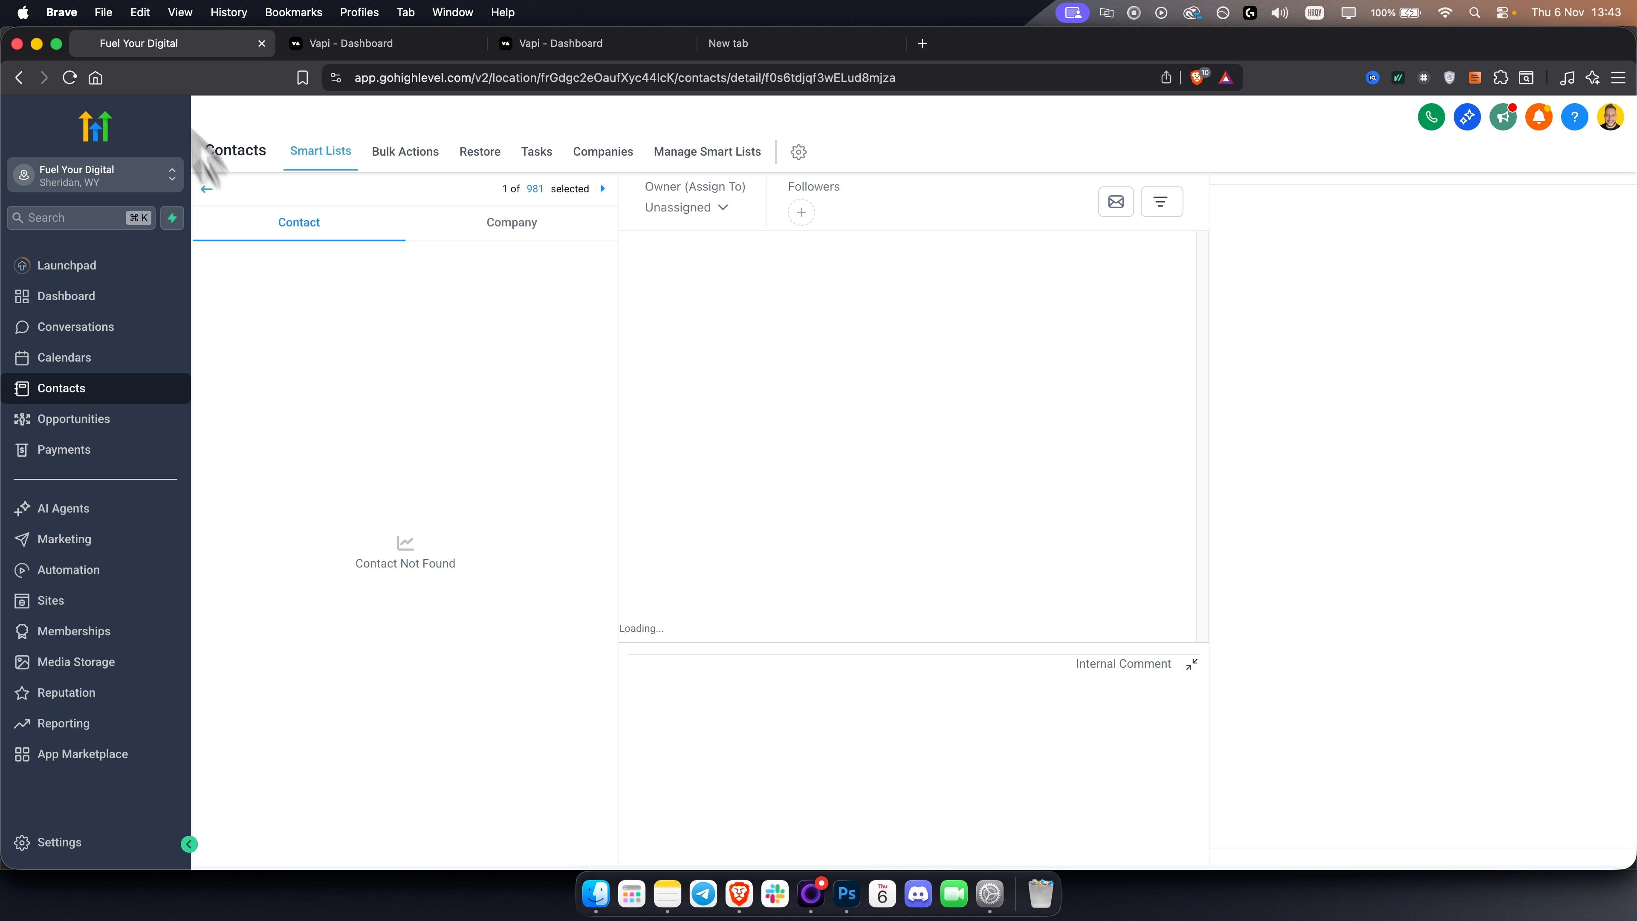
click(207, 189)
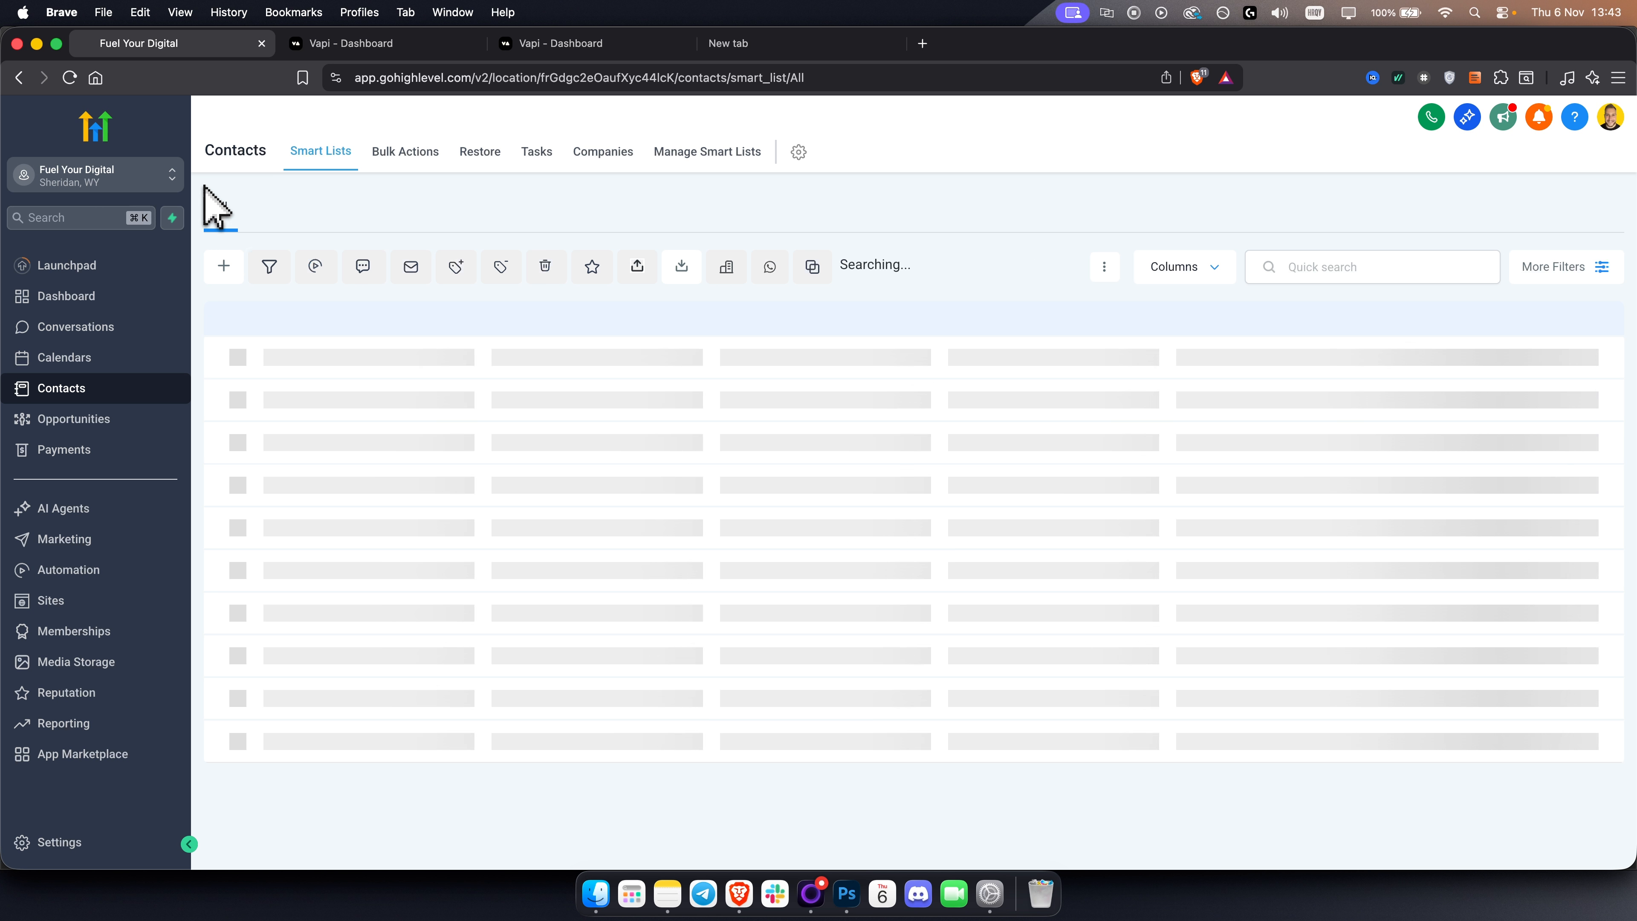
Try to add the vapi tag to the newest contact with the bulk action name ai call.
click(267, 403)
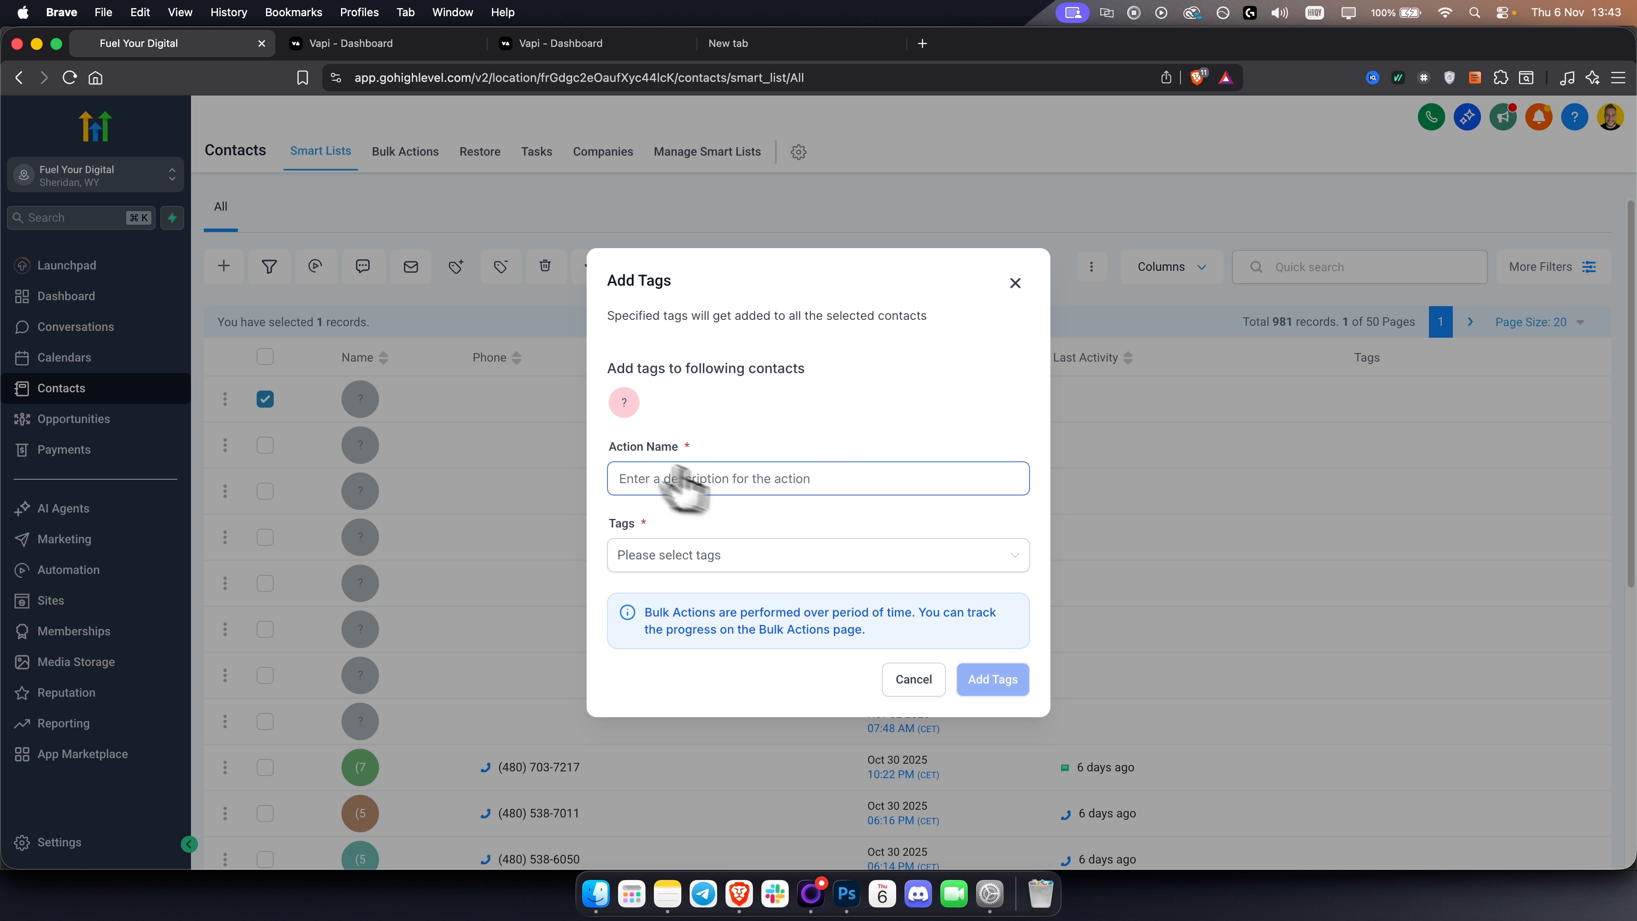
click(661, 556)
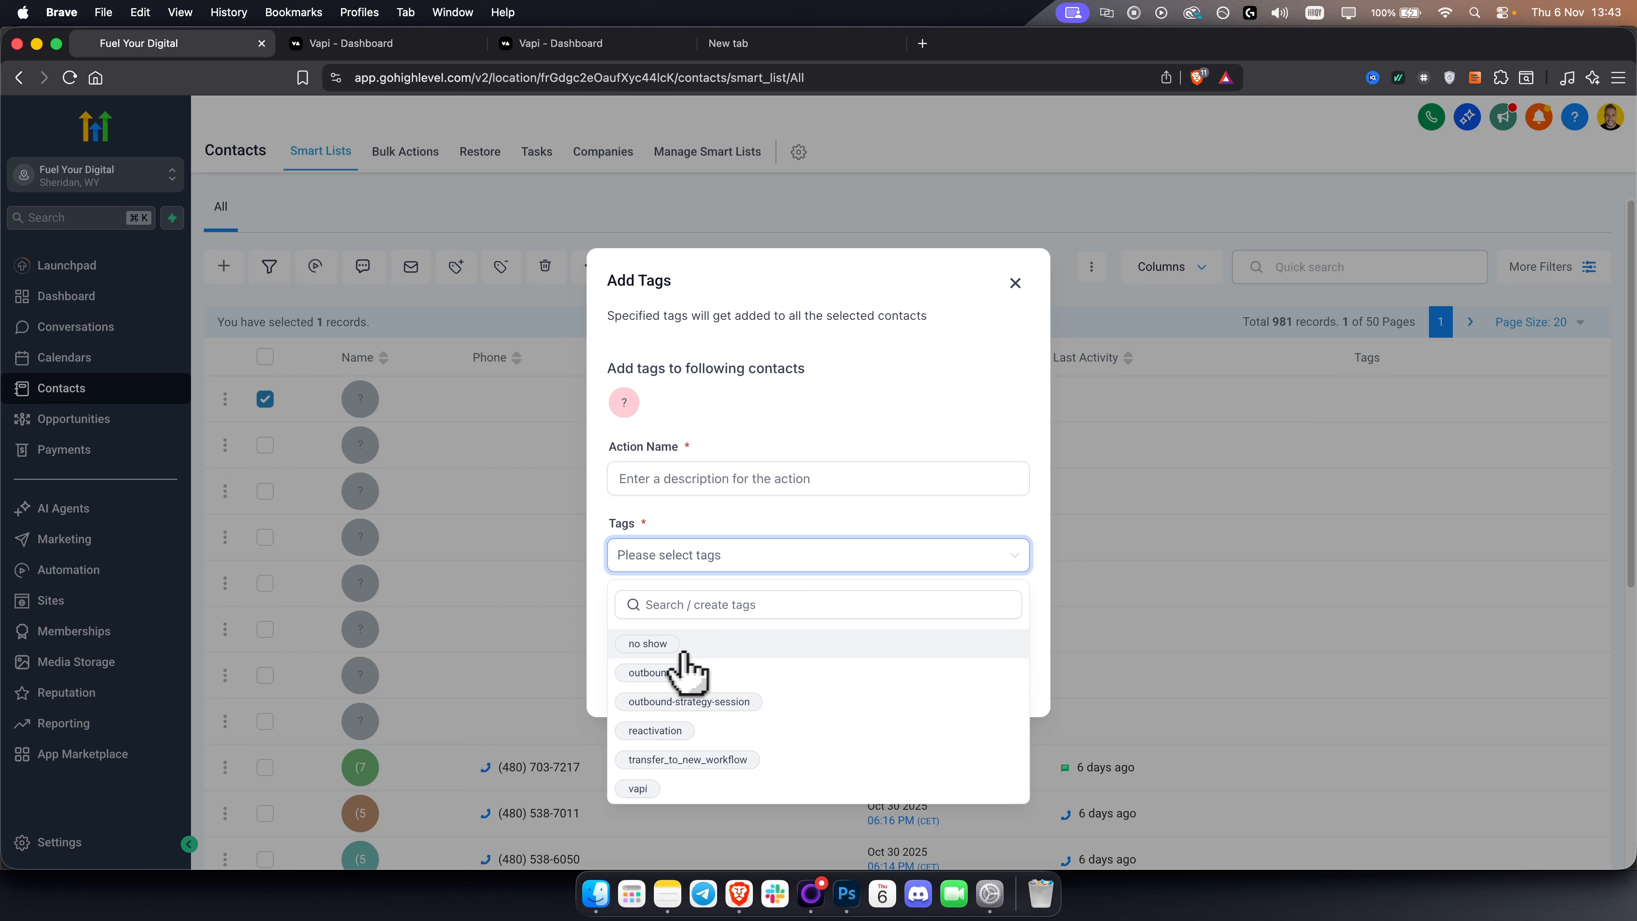
click(681, 787)
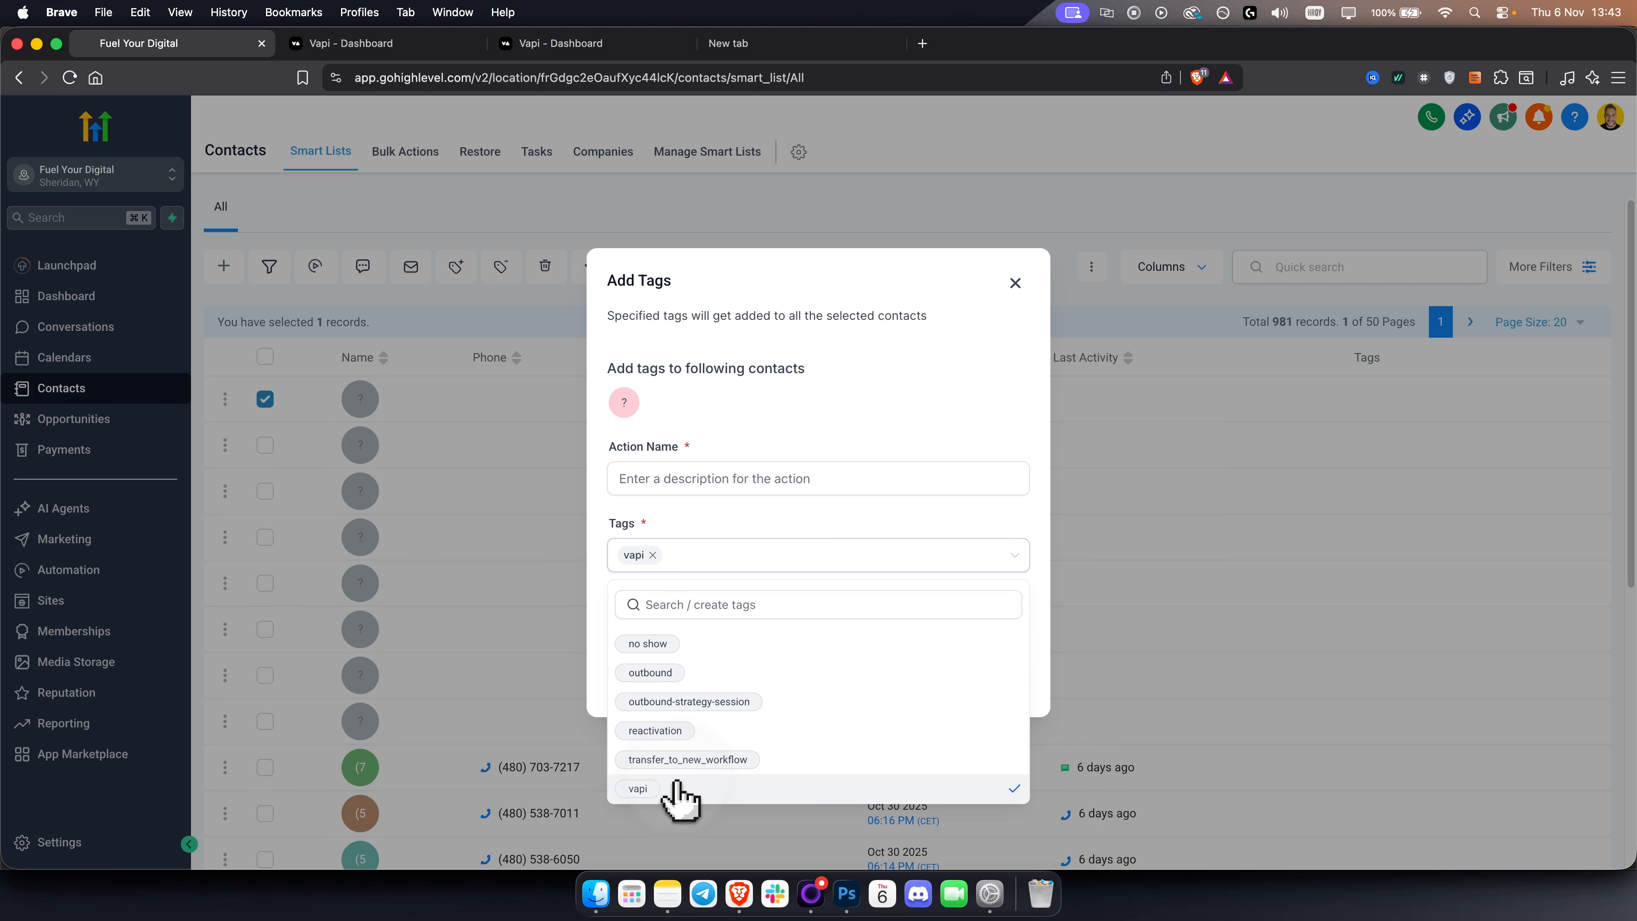
click(705, 547)
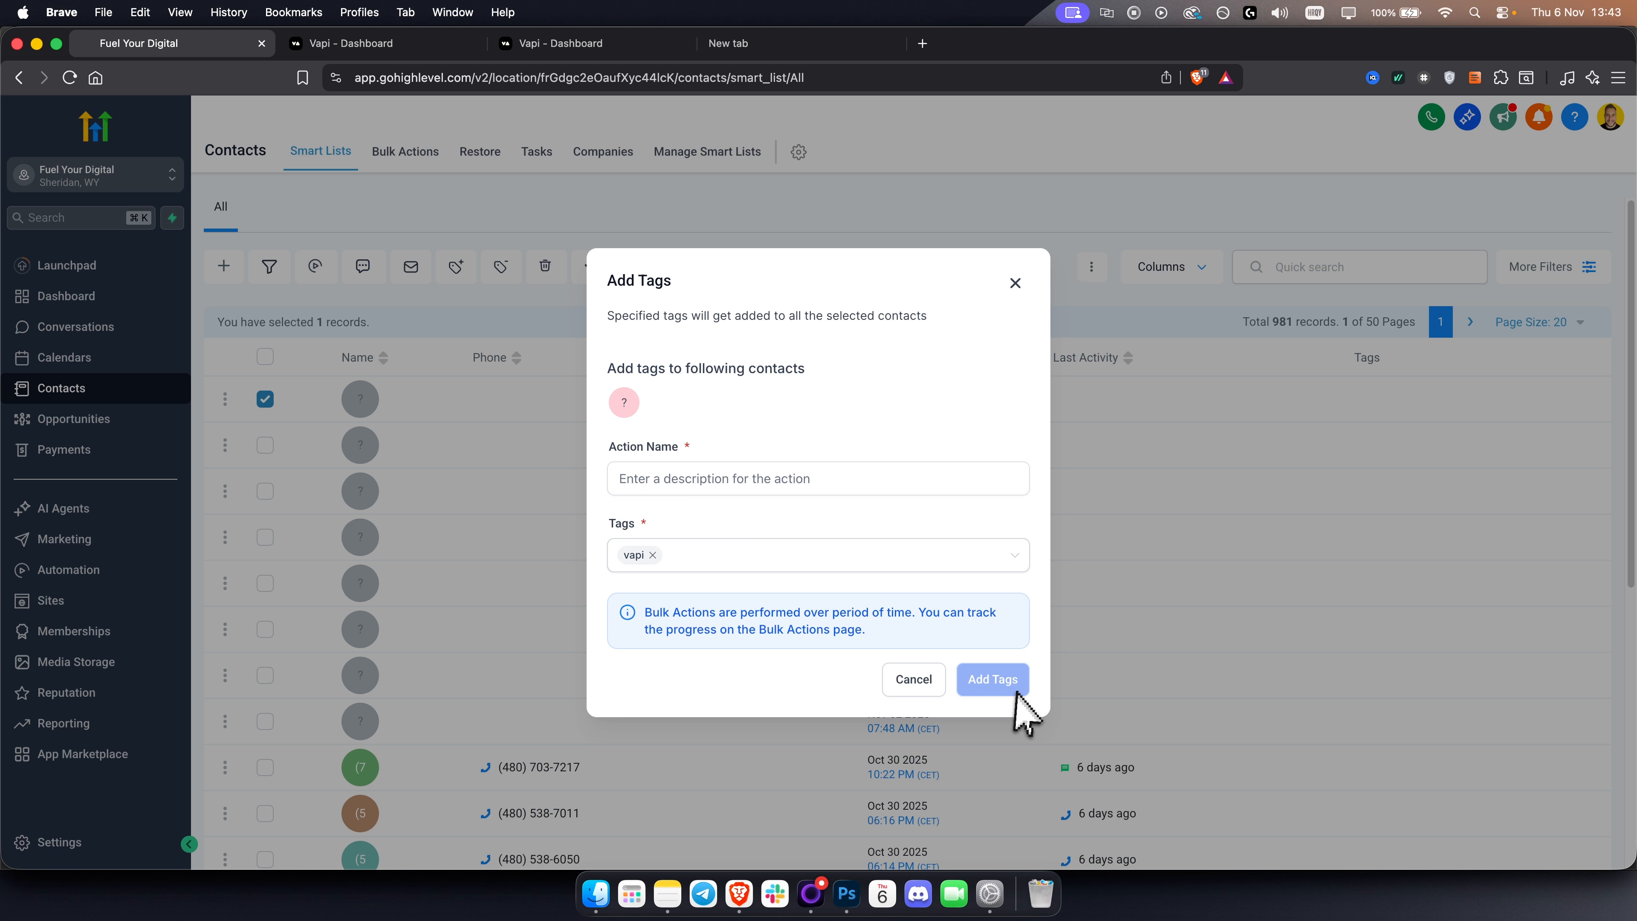
click(724, 471)
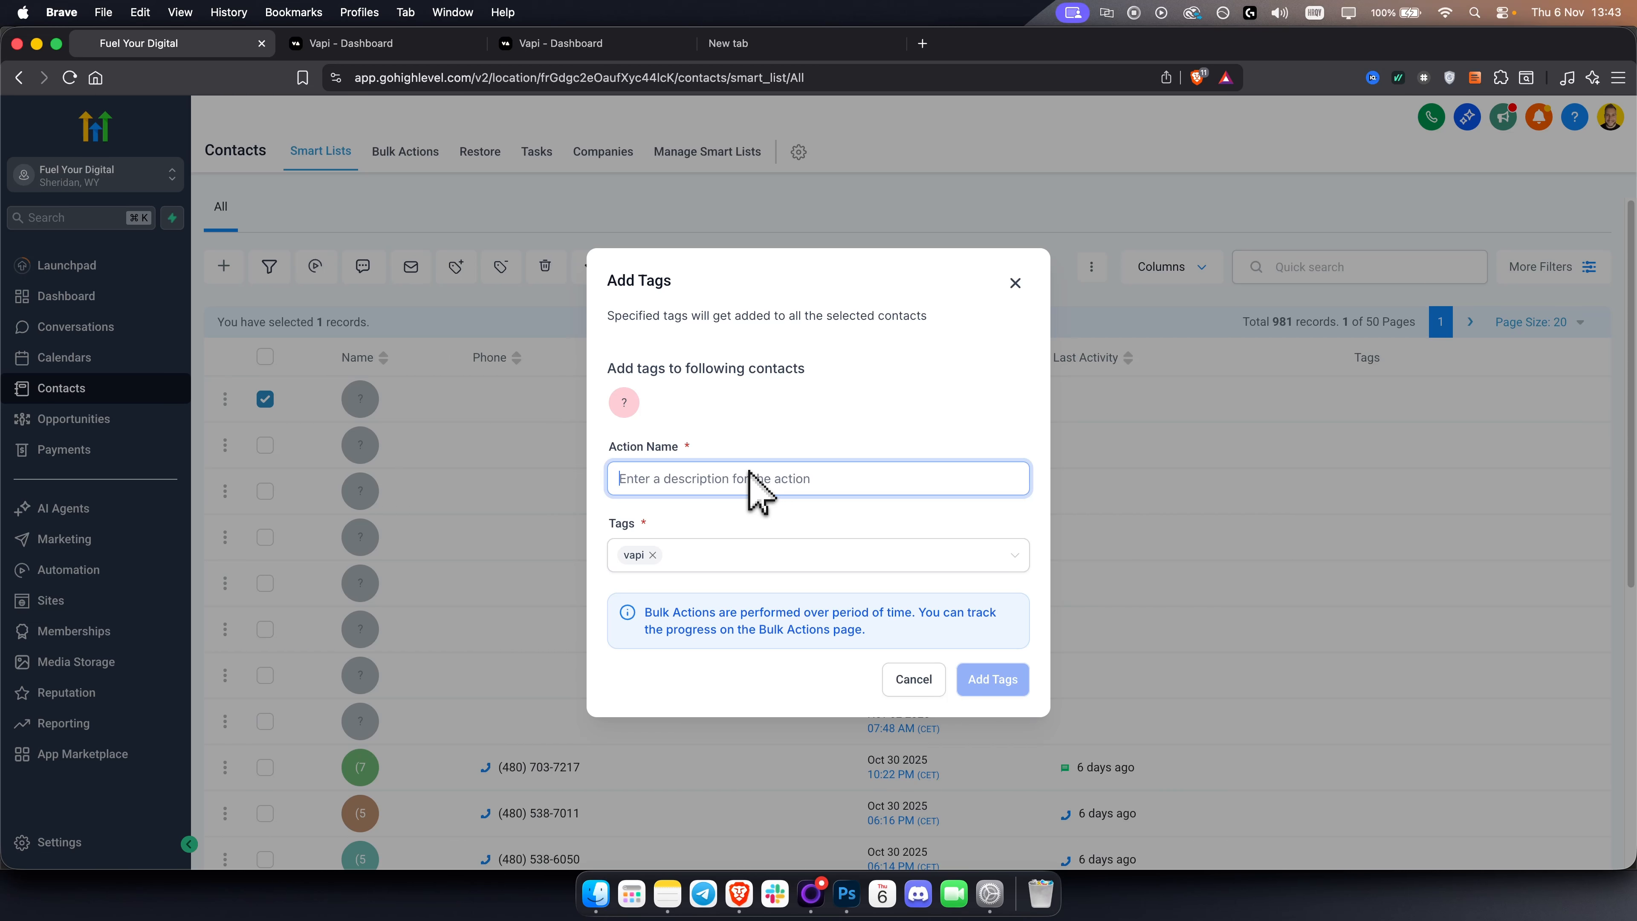
text(ai call)
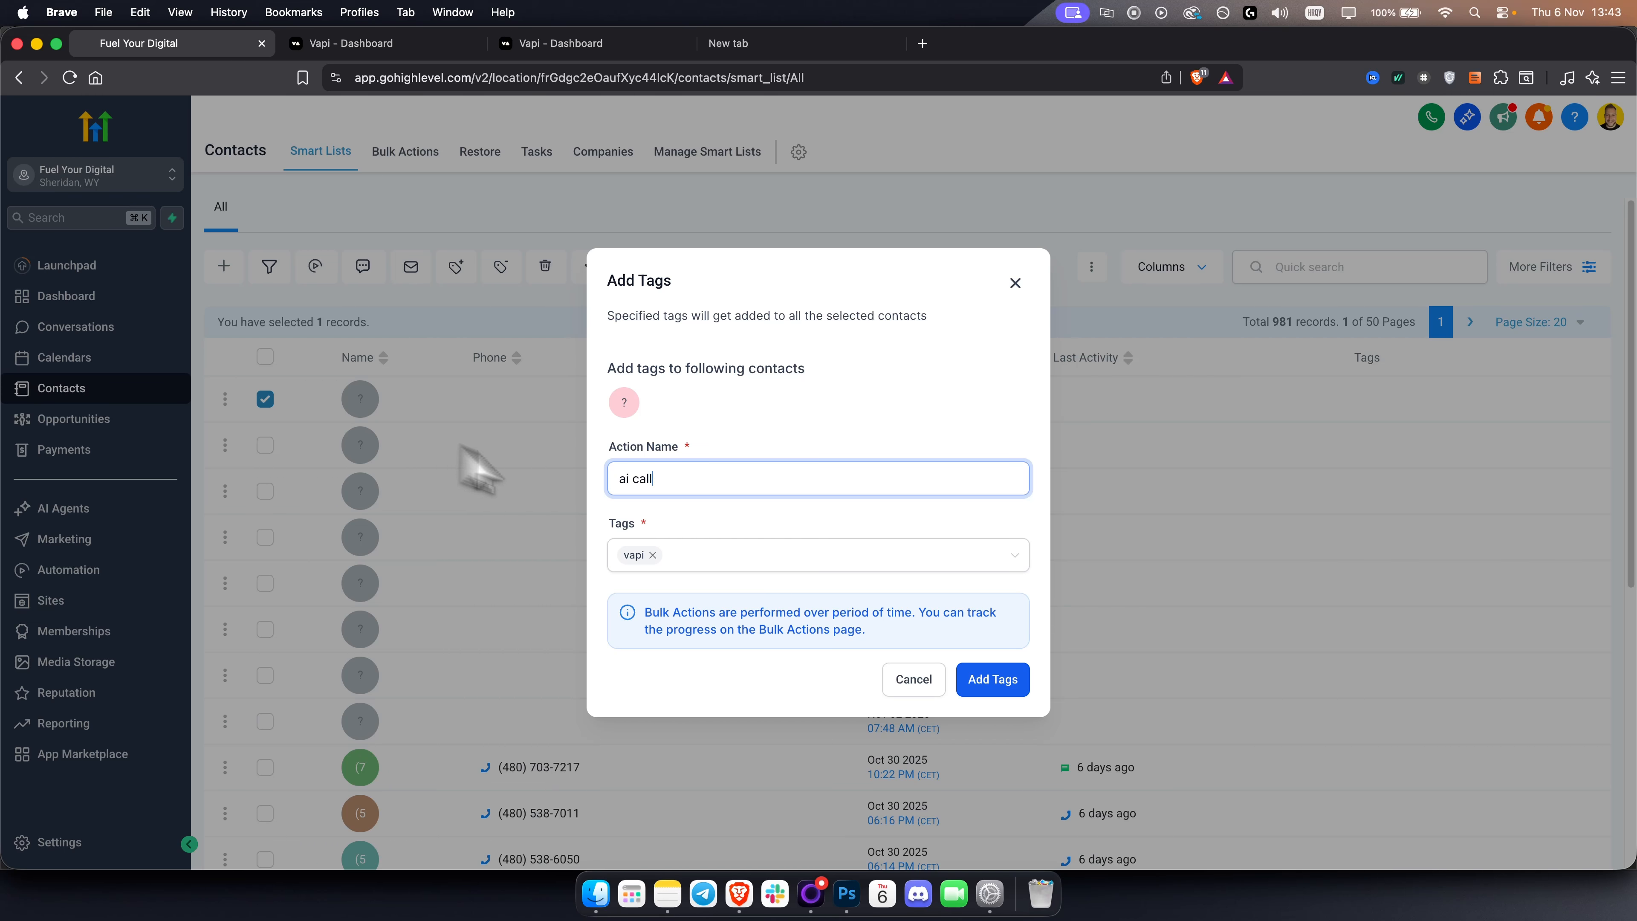
click(909, 681)
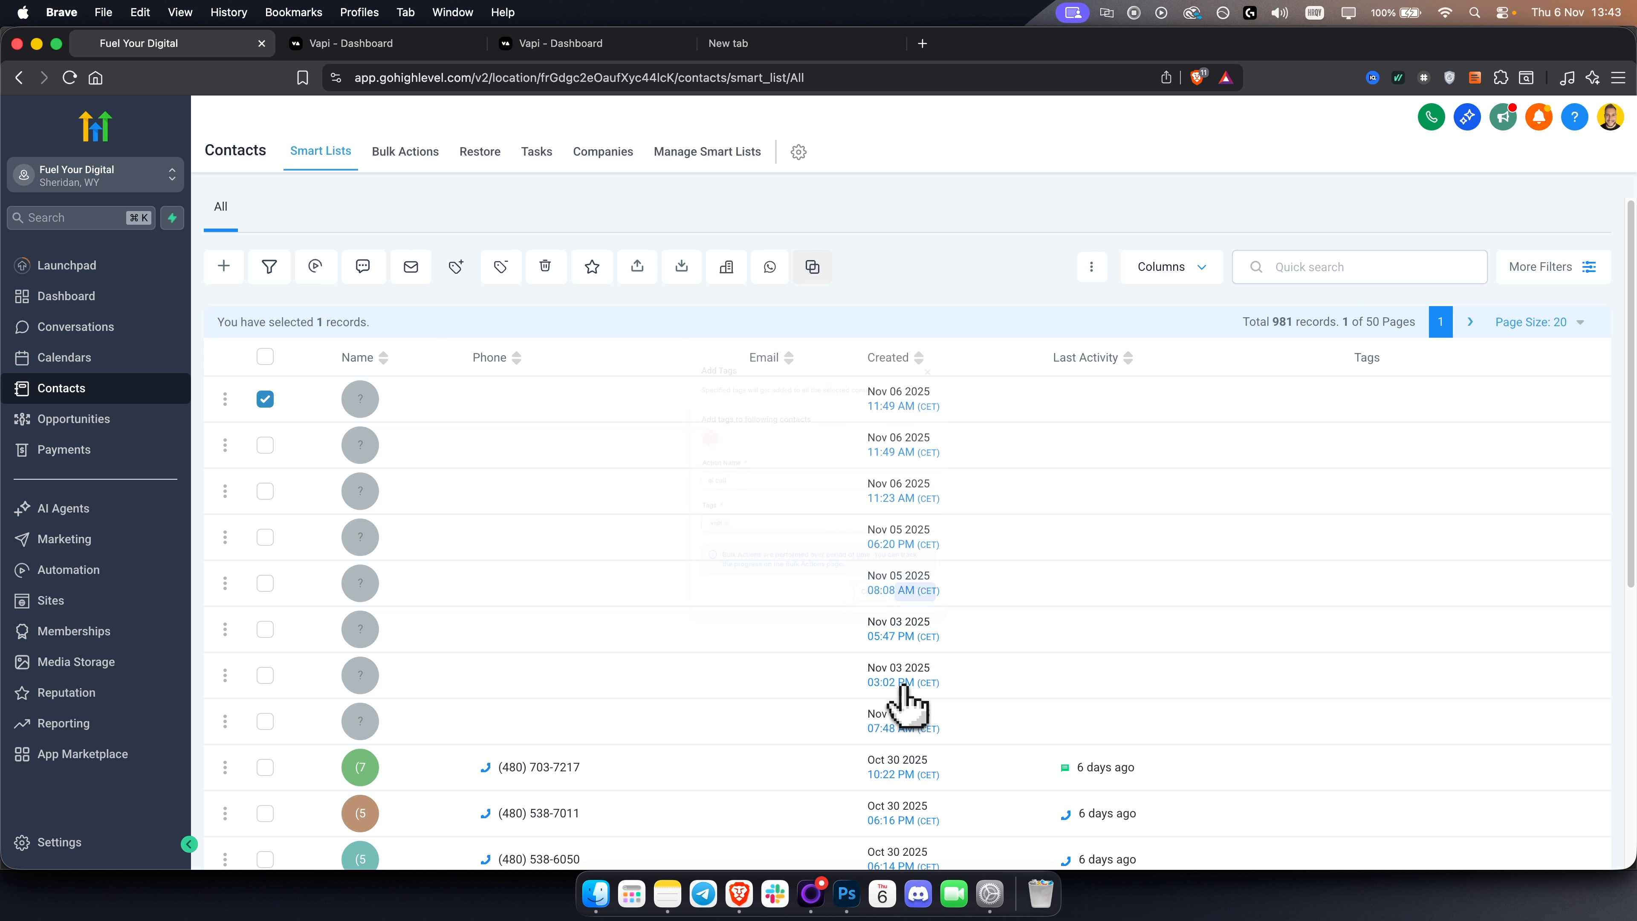
click(386, 43)
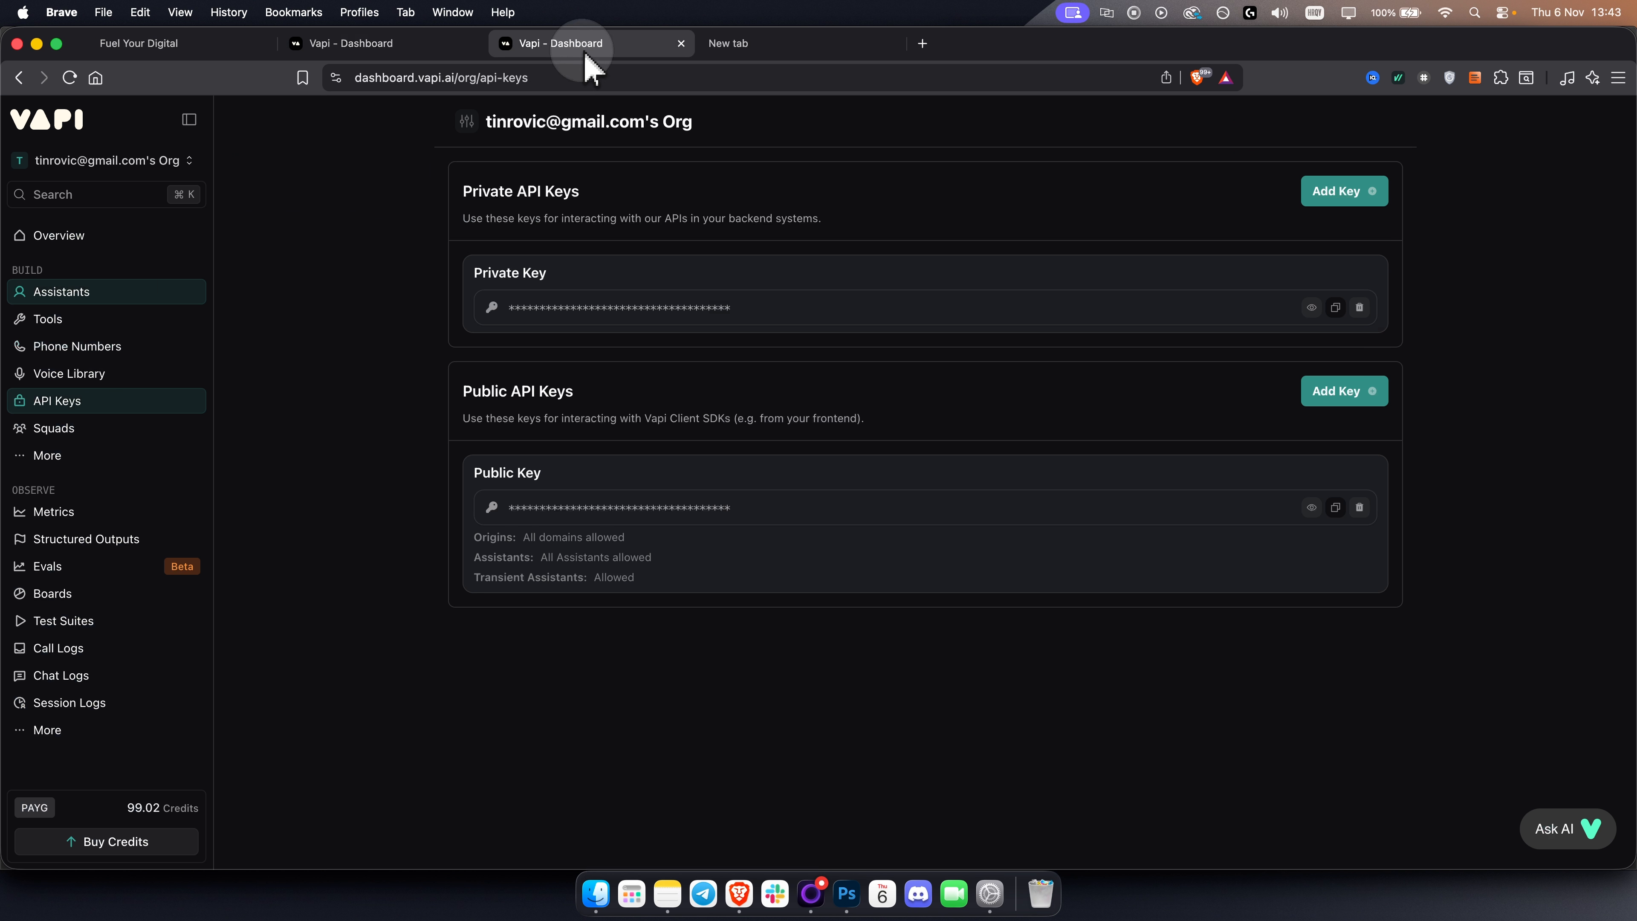
click(161, 43)
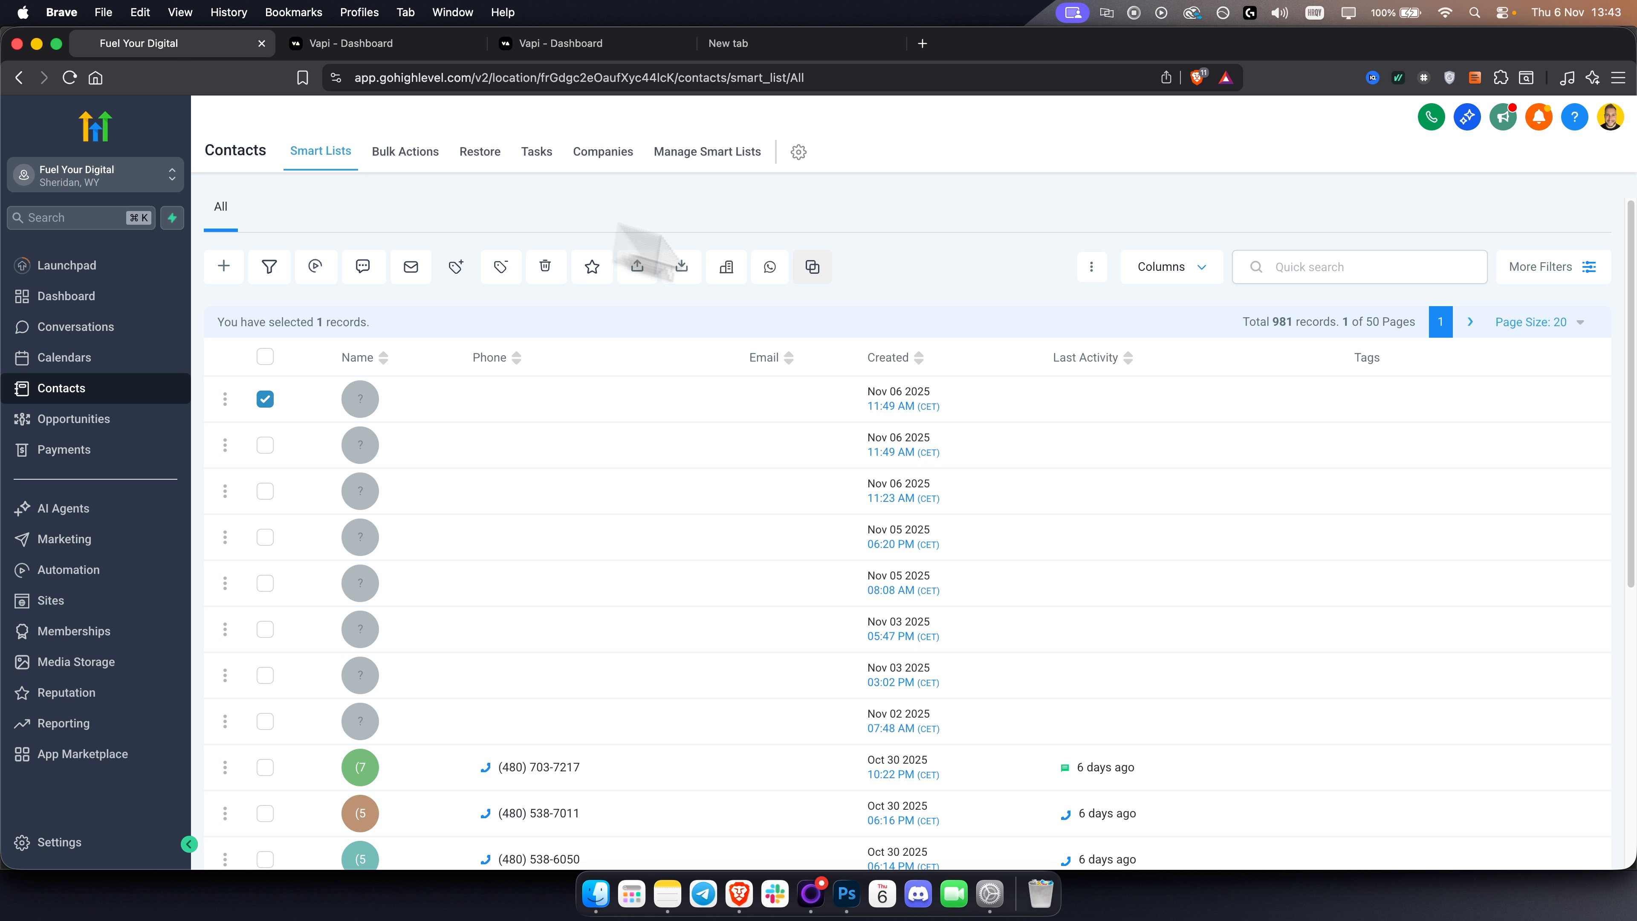